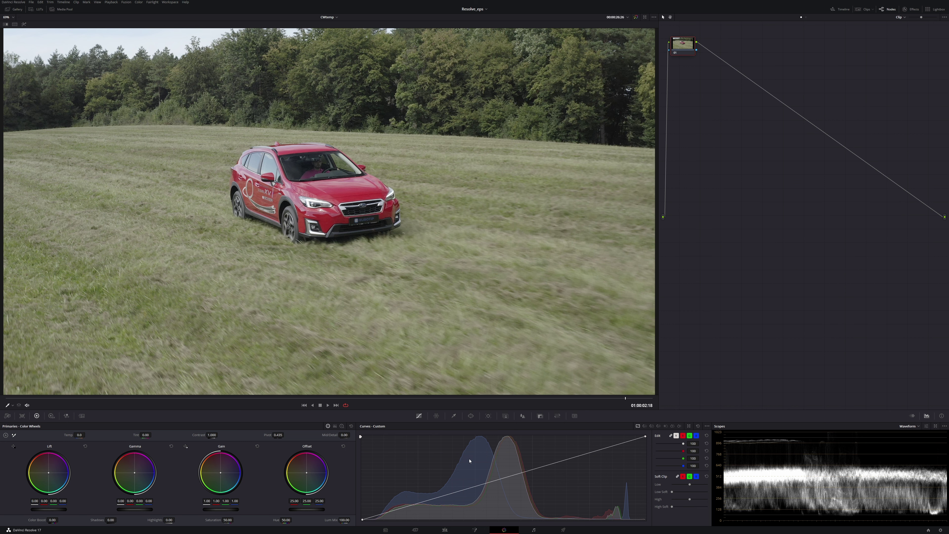
Switch the Curves palette from the Color Warper to the Hue vs Sat curve.
{"action": "left_click", "coordinate": [437, 416]}
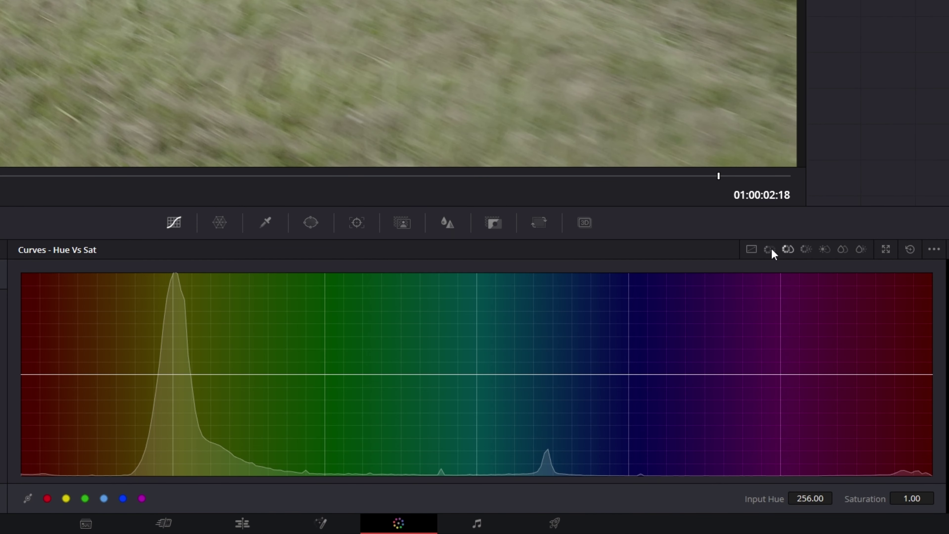
View the Hue vs Sat and Hue vs Hue curves, then show the Color Warper's 6×6 Hue-Saturation grid.
{"action": "left_click", "coordinate": [788, 250]}
{"action": "left_click", "coordinate": [770, 249]}
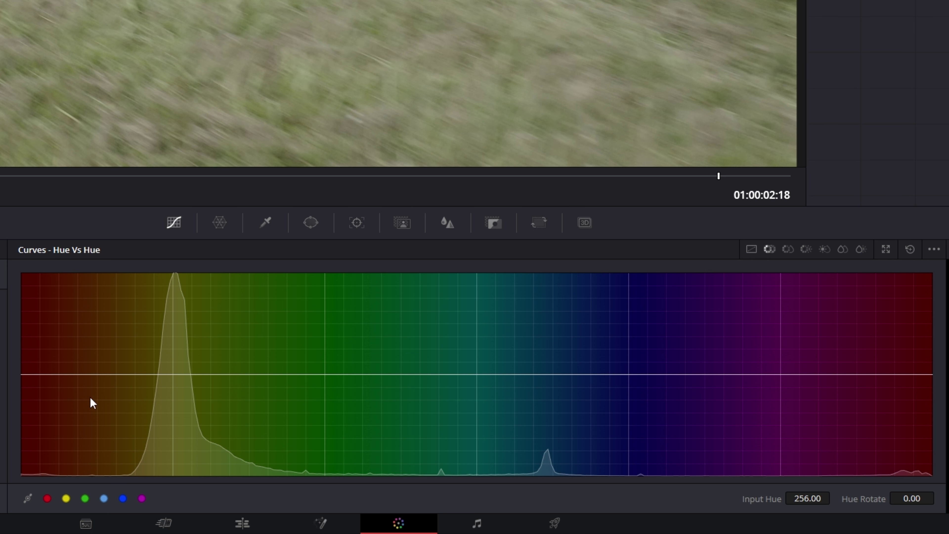
{"action": "left_click", "coordinate": [225, 223]}
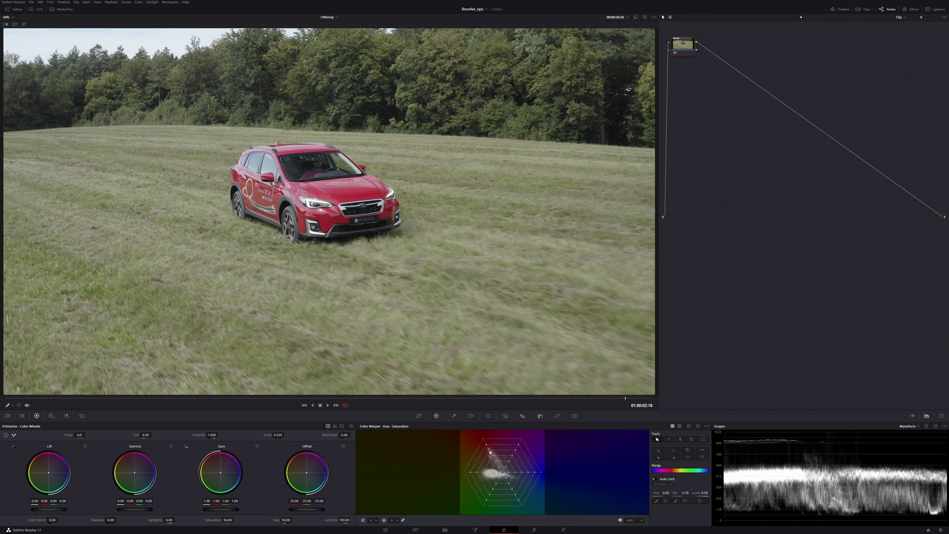
Warp the red grid point outward and back near its start, leaving the car slightly orange-red.
{"action": "mouse_move", "coordinate": [491, 453]}
{"action": "left_mouse_down"}
{"action": "mouse_move", "coordinate": [482, 457]}
{"action": "mouse_move", "coordinate": [496, 461]}
{"action": "left_mouse_up"}
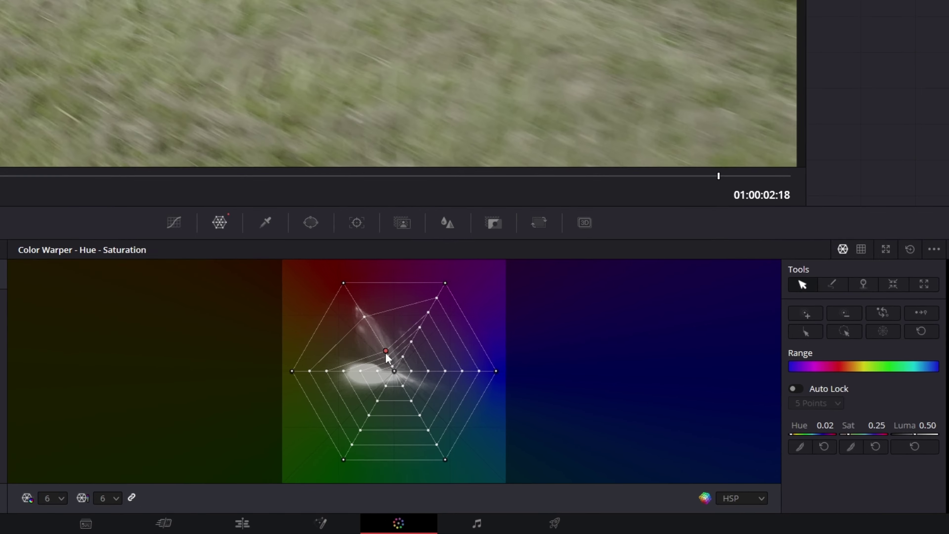
{"action": "mouse_move", "coordinate": [496, 461]}
{"action": "left_mouse_down"}
{"action": "mouse_move", "coordinate": [489, 451]}
{"action": "mouse_move", "coordinate": [483, 476]}
{"action": "left_mouse_up"}
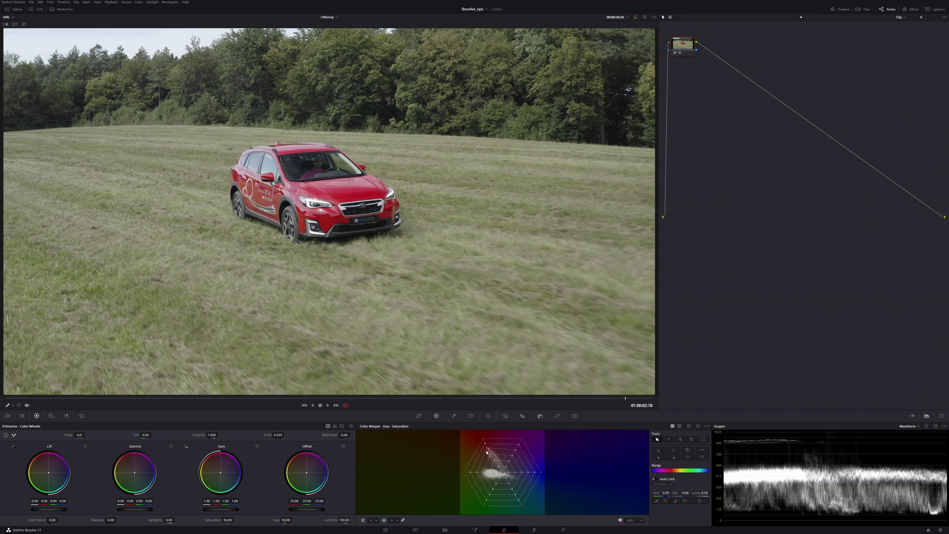
Reset the Color Warper grid and float it as a large window placed right of the car.
{"action": "left_click", "coordinate": [698, 426]}
{"action": "left_click", "coordinate": [689, 426]}
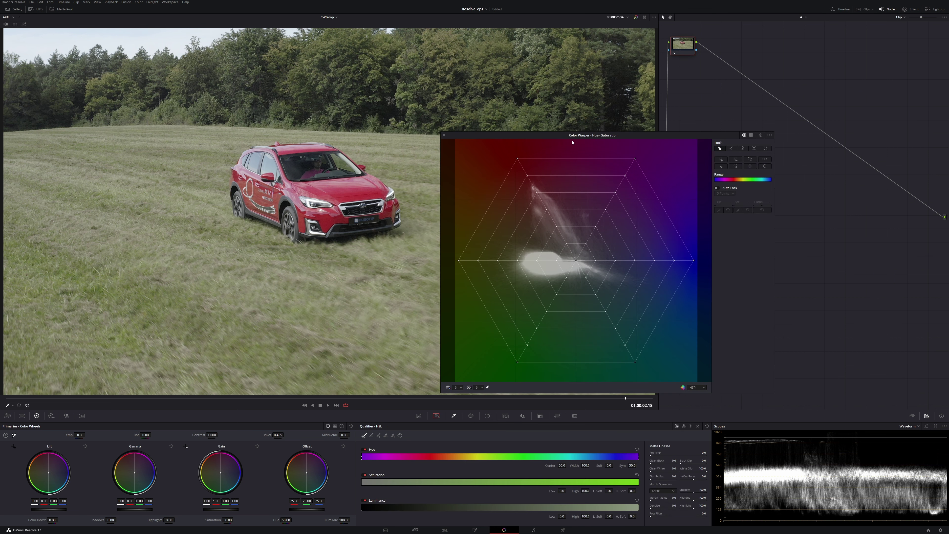
{"action": "left_click_drag", "start_coordinate": [587, 138], "coordinate": [558, 135]}
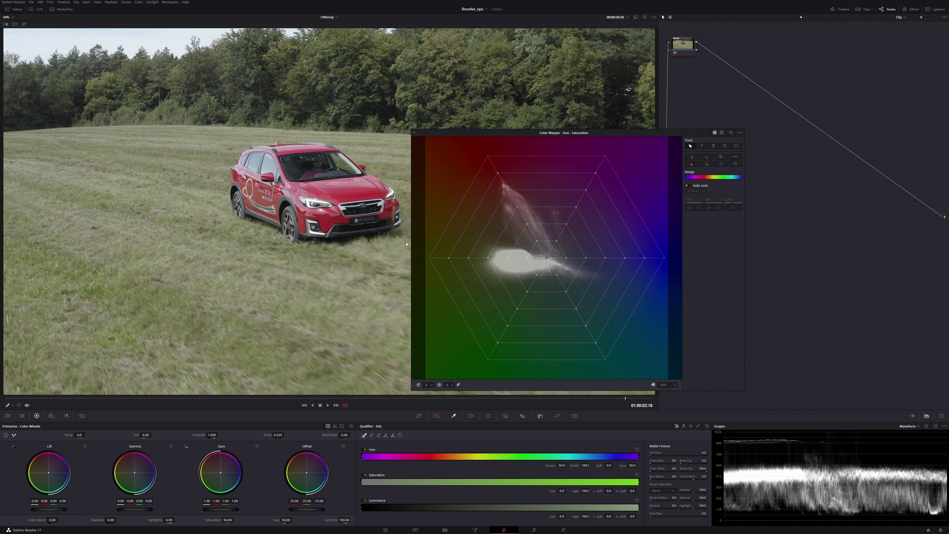
{"action": "left_click", "coordinate": [414, 133]}
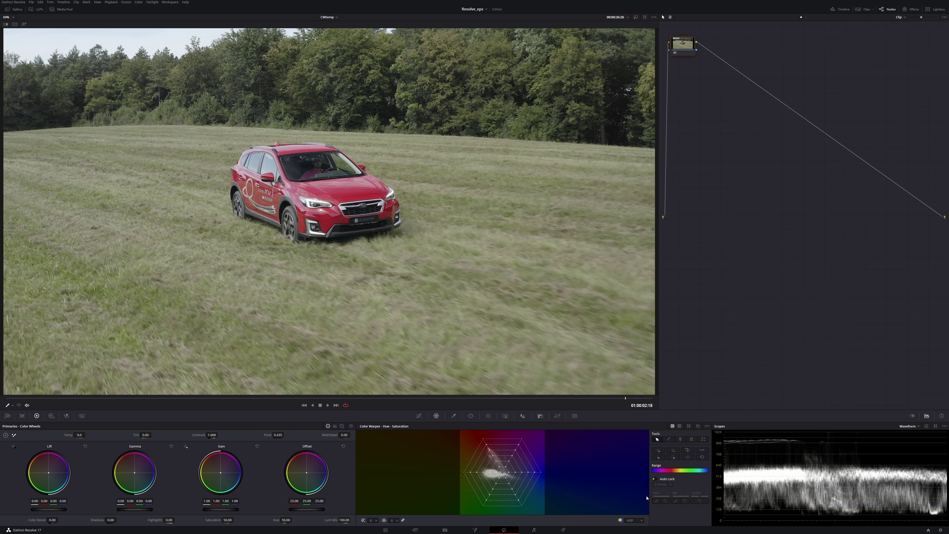
{"action": "left_click", "coordinate": [690, 426]}
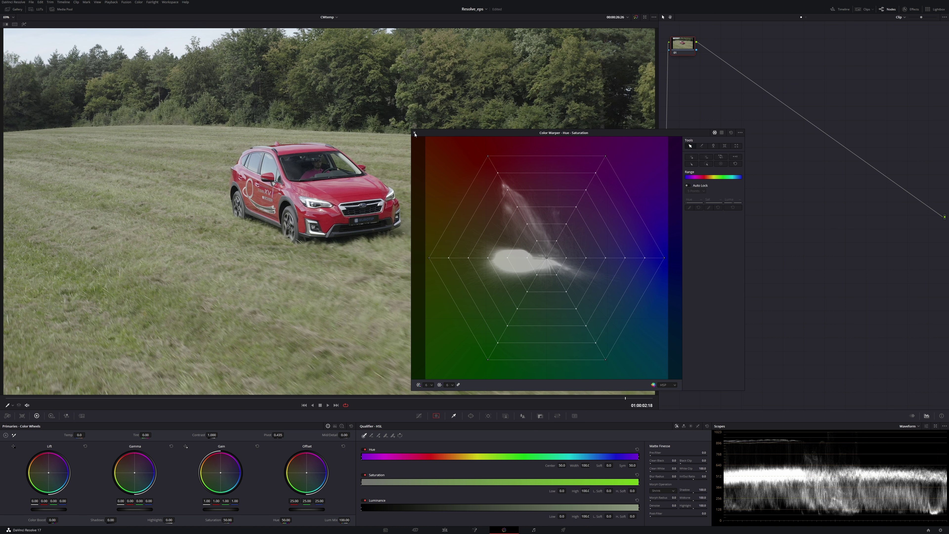
{"action": "left_click", "coordinate": [438, 418]}
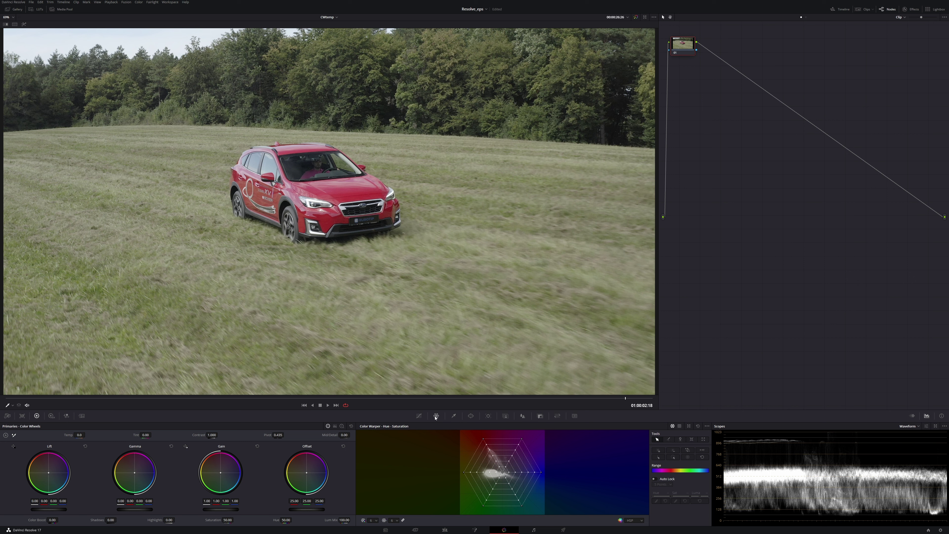
{"action": "left_click", "coordinate": [689, 426]}
{"action": "left_click_drag", "start_coordinate": [654, 133], "coordinate": [714, 141]}
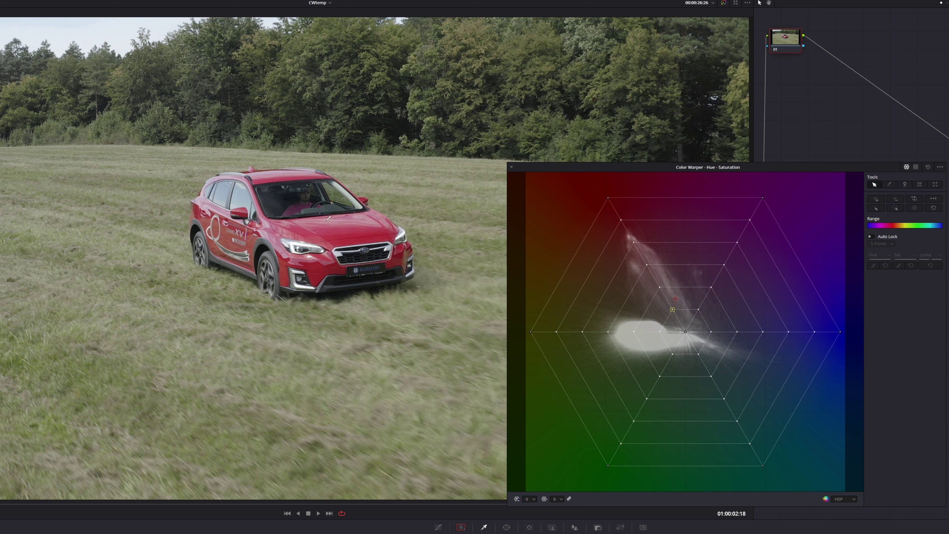
Turn the car orange by pushing its red grid point, then reset the grid.
{"action": "left_click", "coordinate": [337, 231]}
{"action": "left_click_drag", "start_coordinate": [635, 244], "coordinate": [582, 264]}
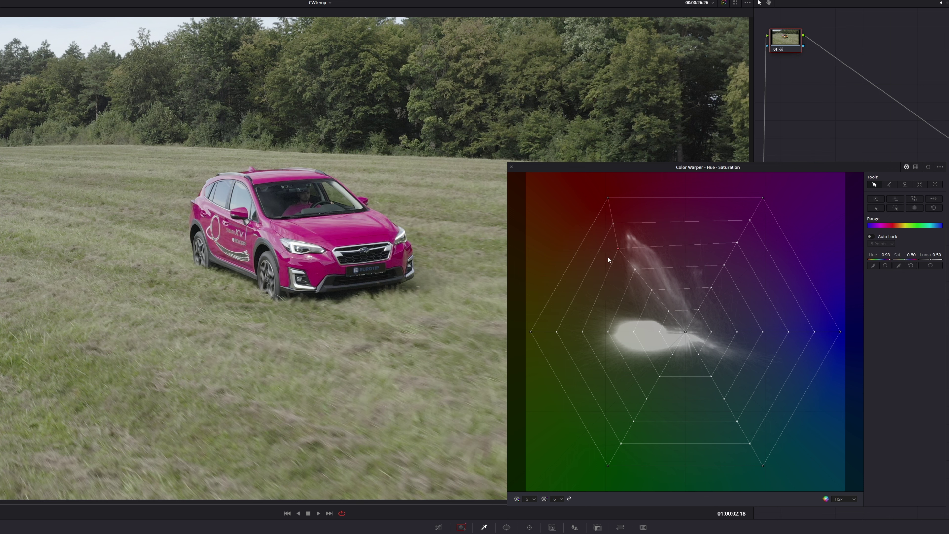
{"action": "left_click", "coordinate": [929, 167]}
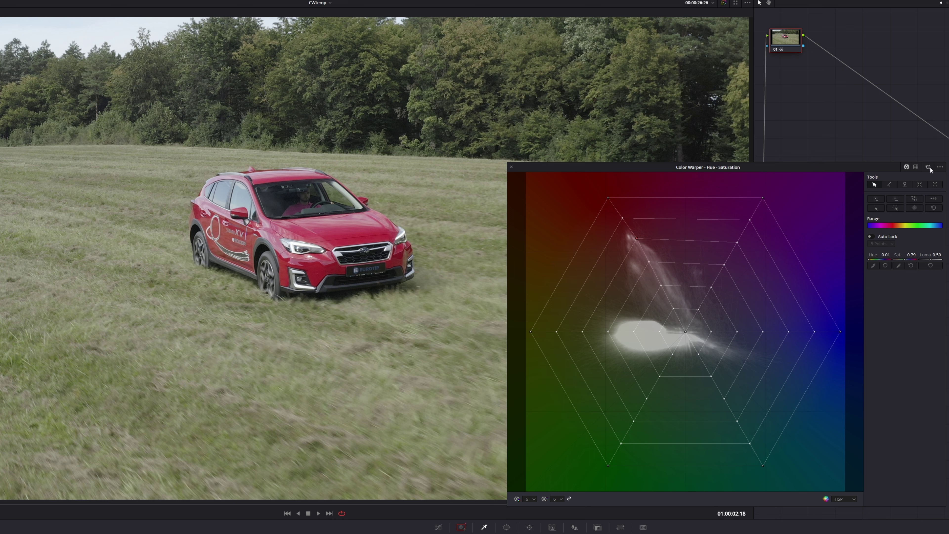
{"action": "left_click", "coordinate": [929, 167]}
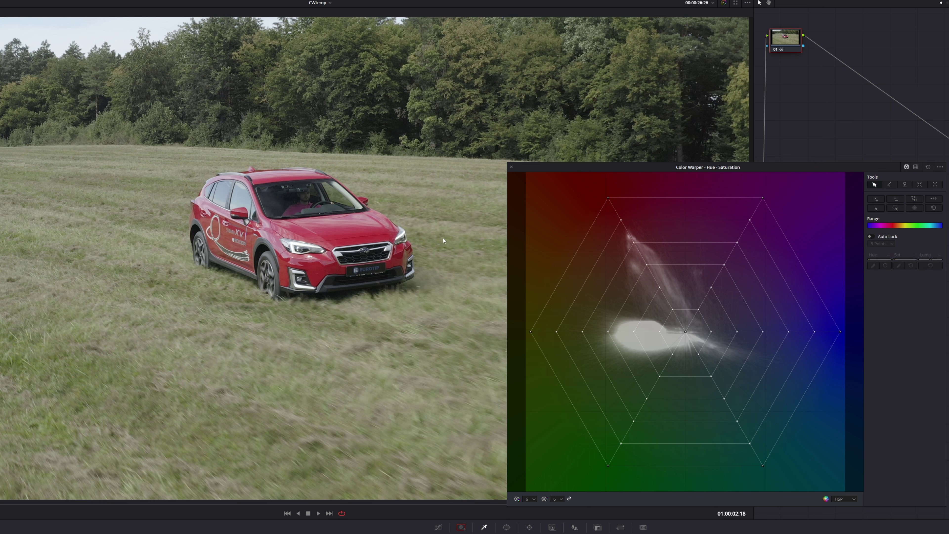
Warp the car's colour from the viewer toward grey and pink, ending at Hue 0.99, Sat 0.68.
{"action": "right_click", "coordinate": [346, 226]}
{"action": "left_click", "coordinate": [346, 226]}
{"action": "mouse_move", "coordinate": [341, 224]}
{"action": "left_mouse_down"}
{"action": "mouse_move", "coordinate": [349, 244]}
{"action": "mouse_move", "coordinate": [330, 205]}
{"action": "mouse_move", "coordinate": [340, 224]}
{"action": "left_mouse_up"}
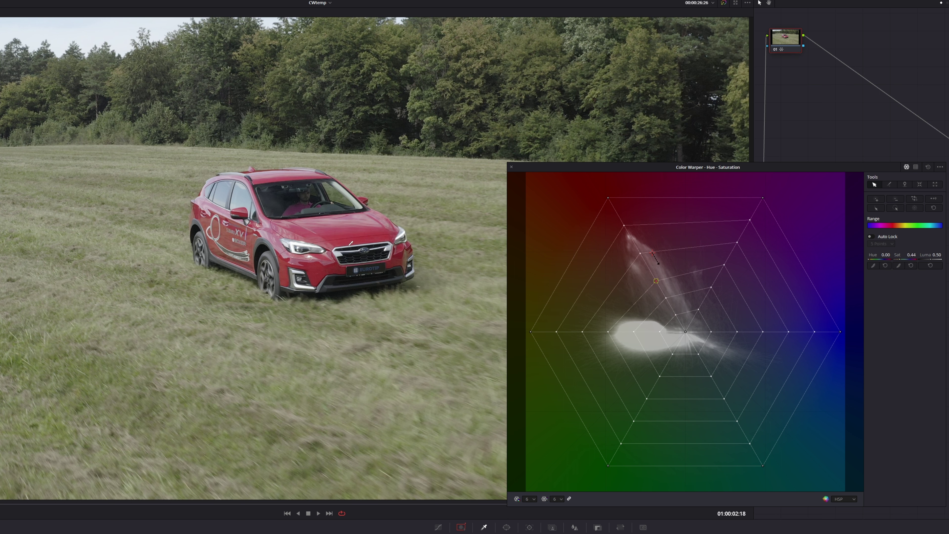
{"action": "mouse_move", "coordinate": [339, 225]}
{"action": "left_mouse_down"}
{"action": "mouse_move", "coordinate": [380, 291]}
{"action": "mouse_move", "coordinate": [336, 222]}
{"action": "mouse_move", "coordinate": [359, 229]}
{"action": "mouse_move", "coordinate": [388, 276]}
{"action": "mouse_move", "coordinate": [320, 224]}
{"action": "mouse_move", "coordinate": [294, 253]}
{"action": "mouse_move", "coordinate": [299, 227]}
{"action": "mouse_move", "coordinate": [400, 195]}
{"action": "left_mouse_up"}
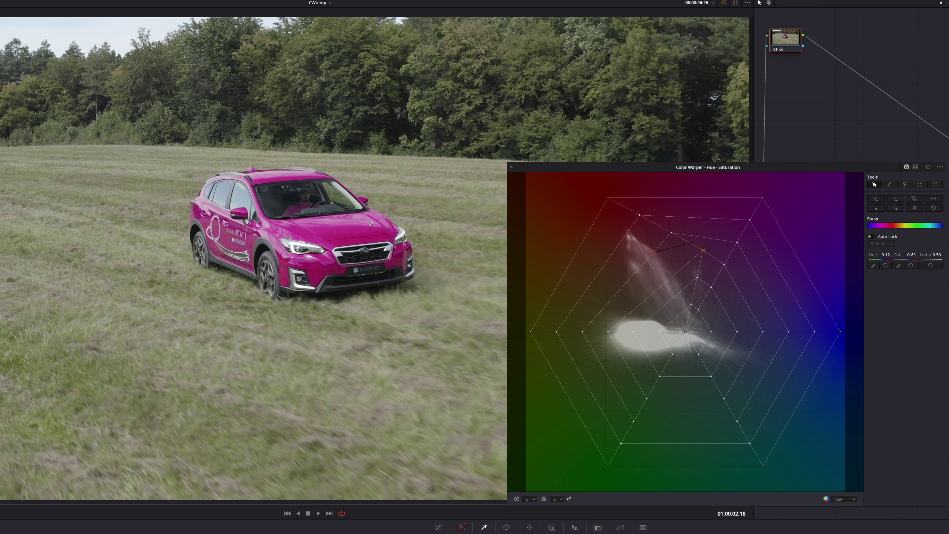
{"action": "left_click_drag", "start_coordinate": [400, 195], "coordinate": [392, 188]}
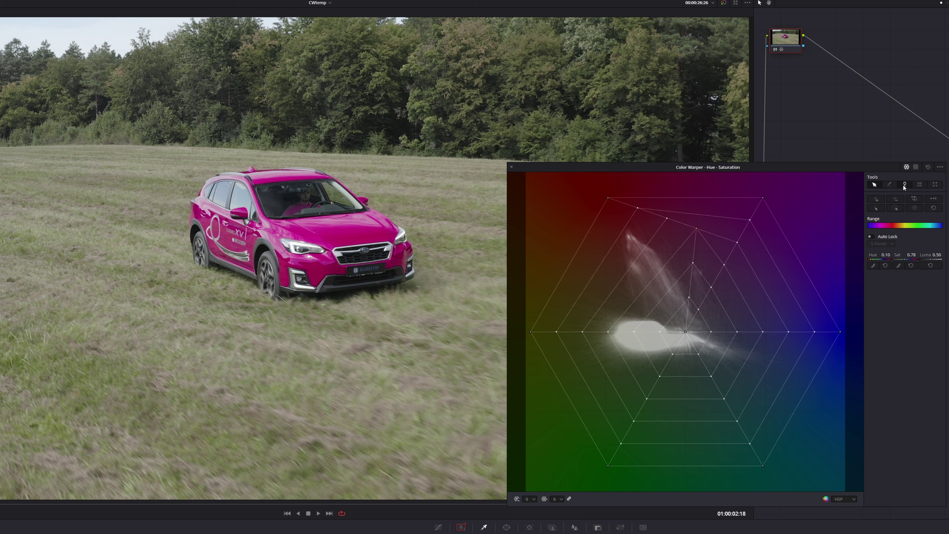
{"action": "left_click_drag", "start_coordinate": [696, 228], "coordinate": [604, 270]}
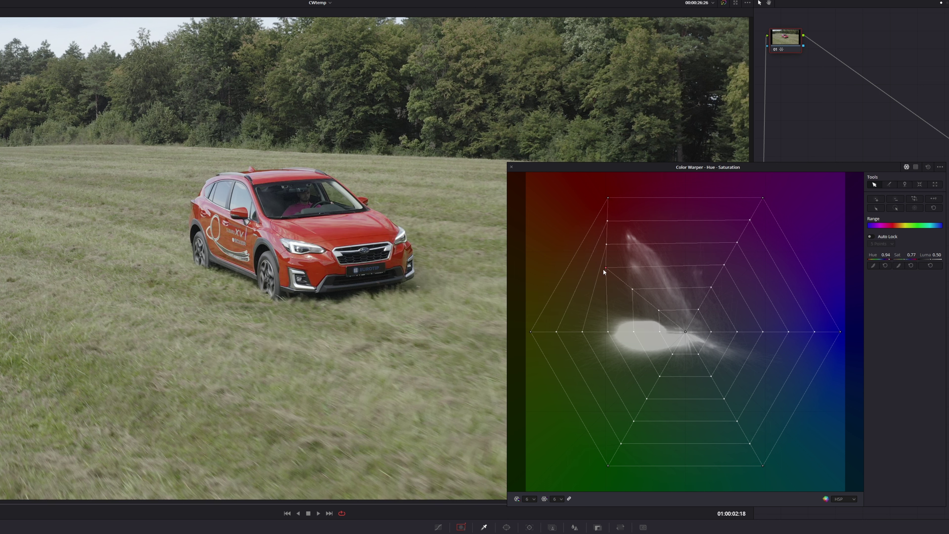
{"action": "left_click_drag", "start_coordinate": [603, 269], "coordinate": [647, 248]}
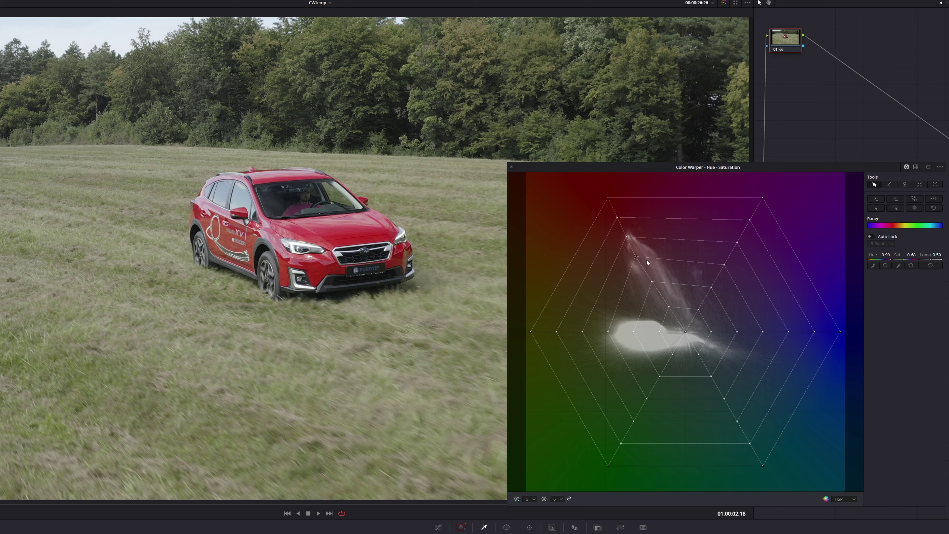
Reset the grid, pin a neighbouring vertex, and push the red vertex to Hue 0.07, Sat 0.86.
{"action": "left_click", "coordinate": [927, 167]}
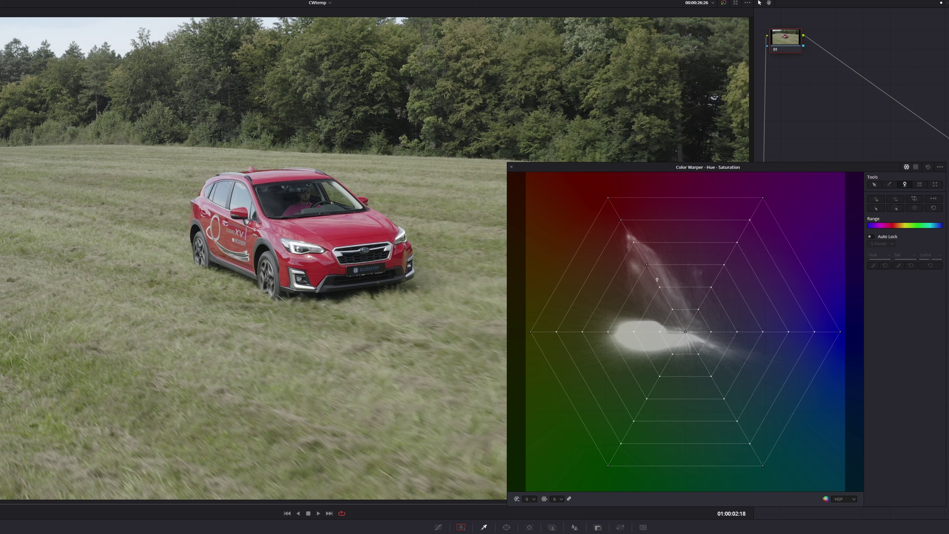
{"action": "left_click", "coordinate": [672, 308]}
{"action": "left_click", "coordinate": [875, 184]}
{"action": "mouse_move", "coordinate": [326, 232]}
{"action": "left_mouse_down"}
{"action": "mouse_move", "coordinate": [344, 224]}
{"action": "mouse_move", "coordinate": [309, 247]}
{"action": "mouse_move", "coordinate": [370, 206]}
{"action": "left_mouse_up"}
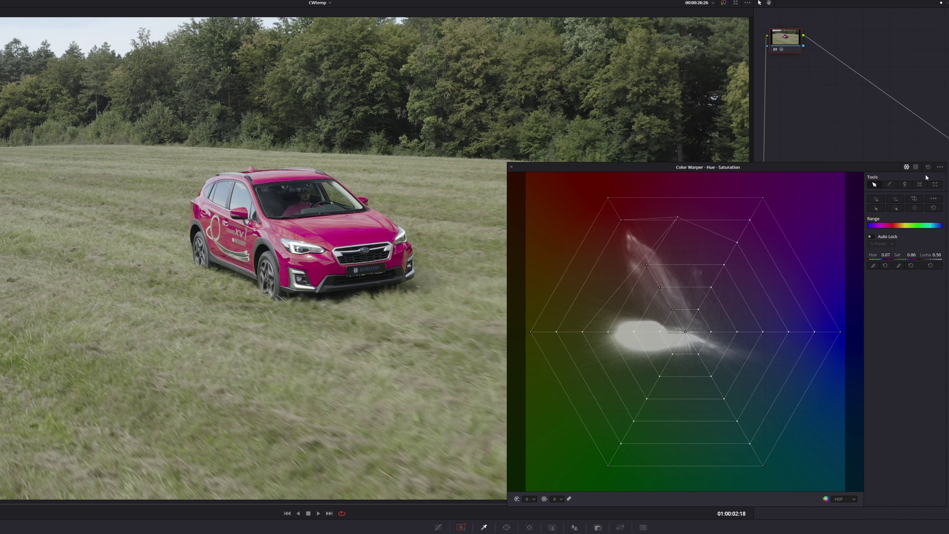
Reset the grid, return to the normal workspace layout, and show the skin tone line.
{"action": "left_click", "coordinate": [928, 167]}
{"action": "key", "text": "alt+f"}
{"action": "left_click", "coordinate": [800, 143]}
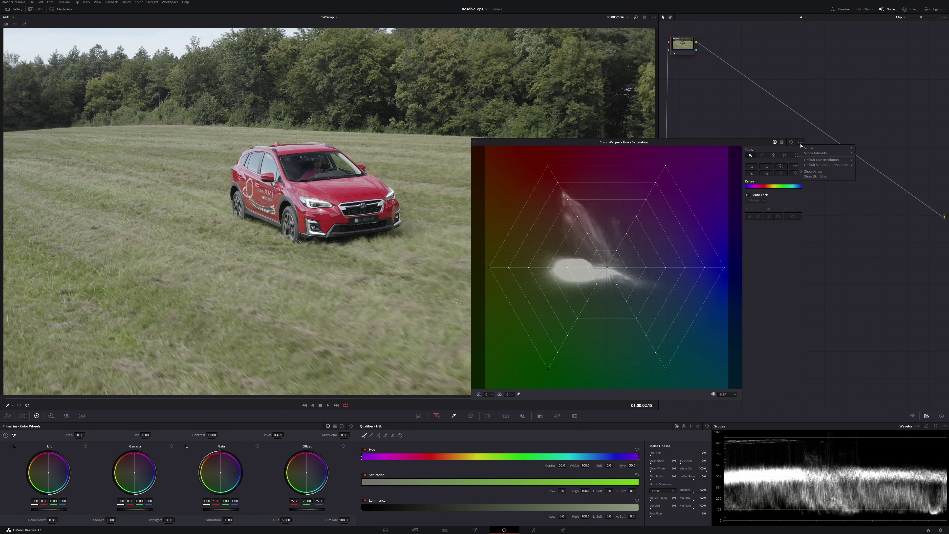
{"action": "left_click", "coordinate": [815, 176]}
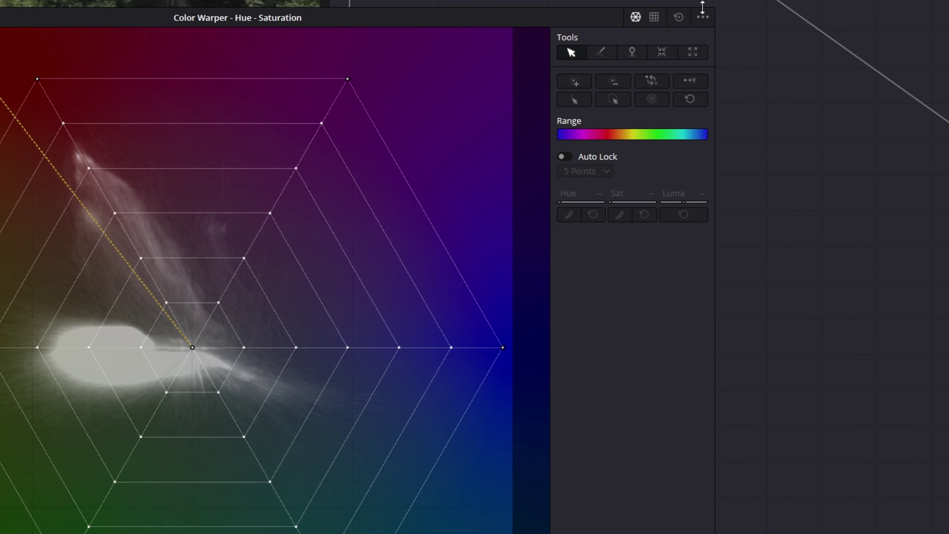
Set the Color Warper scope to Output, then to Input.
{"action": "left_click", "coordinate": [800, 142]}
{"action": "mouse_move", "coordinate": [725, 34]}
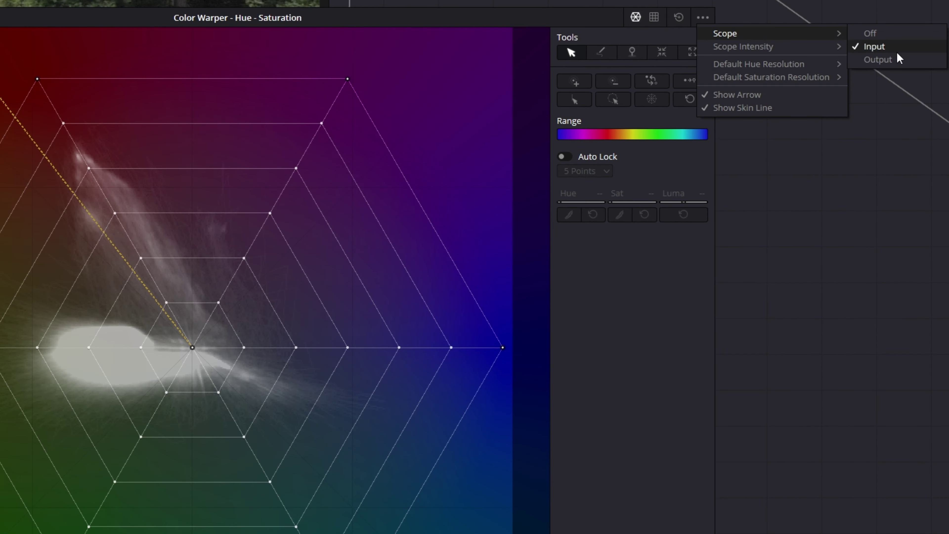
{"action": "left_click", "coordinate": [900, 59]}
{"action": "left_click", "coordinate": [702, 17]}
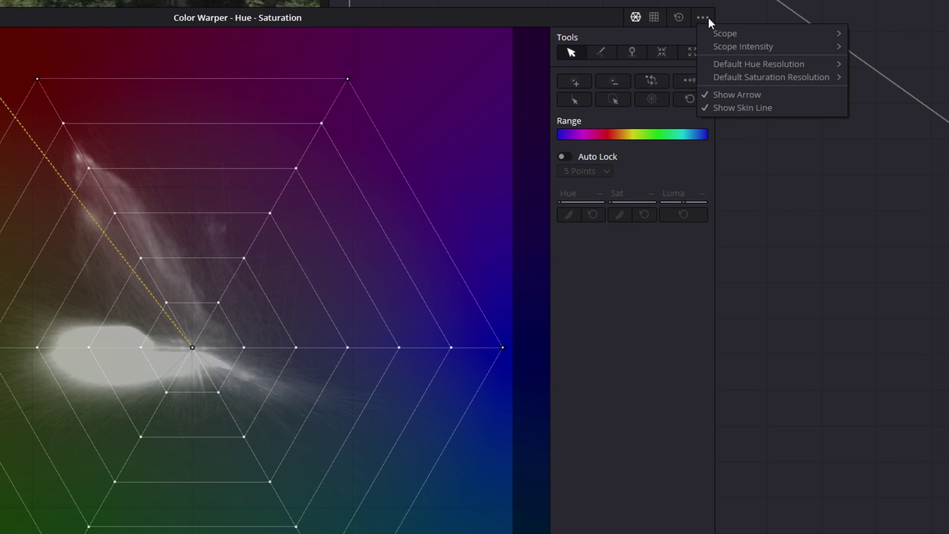
{"action": "mouse_move", "coordinate": [735, 36]}
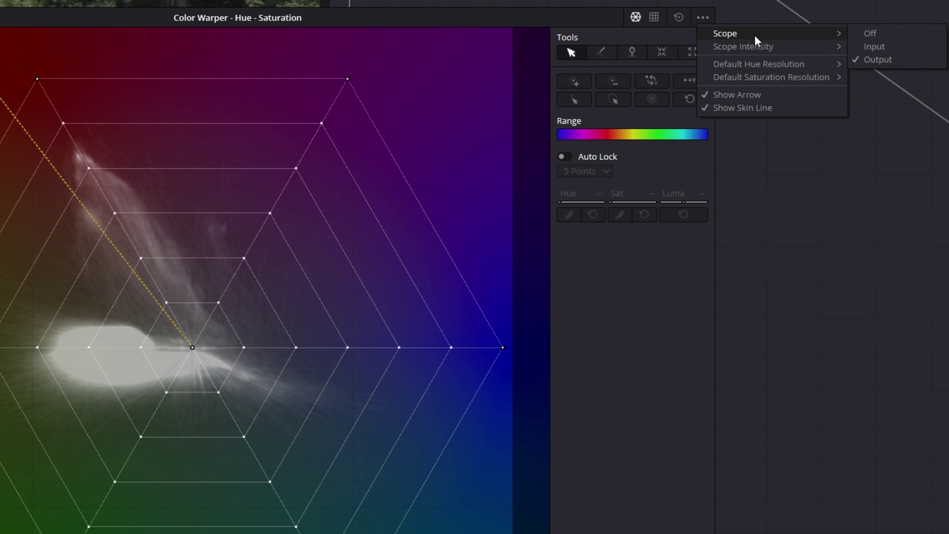
{"action": "left_click", "coordinate": [897, 46]}
Turn the scope Off, back to Input, and finally to Output.
{"action": "left_click", "coordinate": [703, 17]}
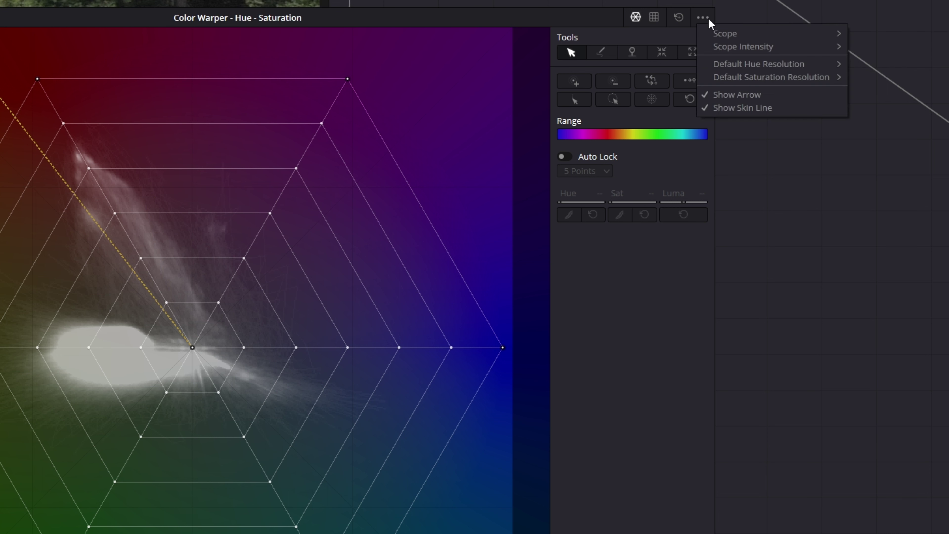
{"action": "mouse_move", "coordinate": [823, 37]}
{"action": "left_click", "coordinate": [897, 34]}
{"action": "left_click", "coordinate": [702, 20]}
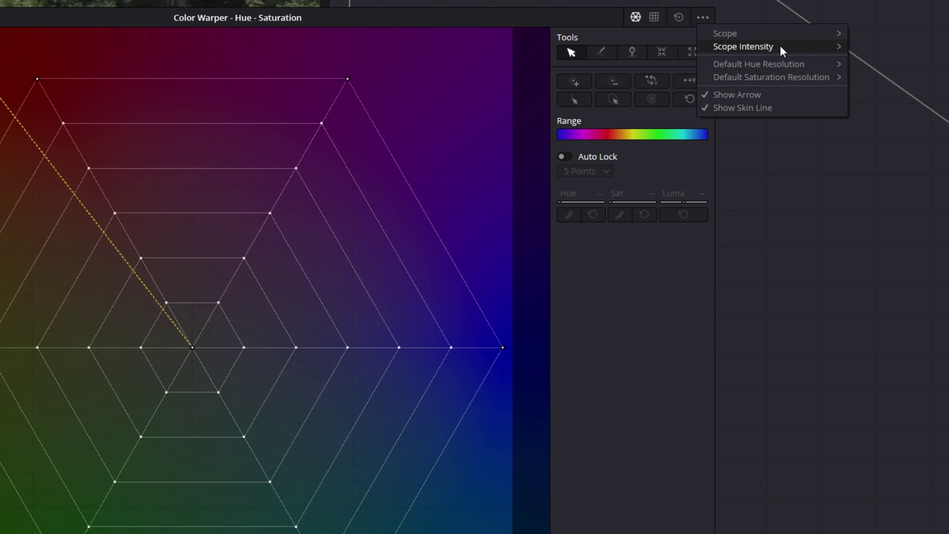
{"action": "left_click", "coordinate": [895, 47]}
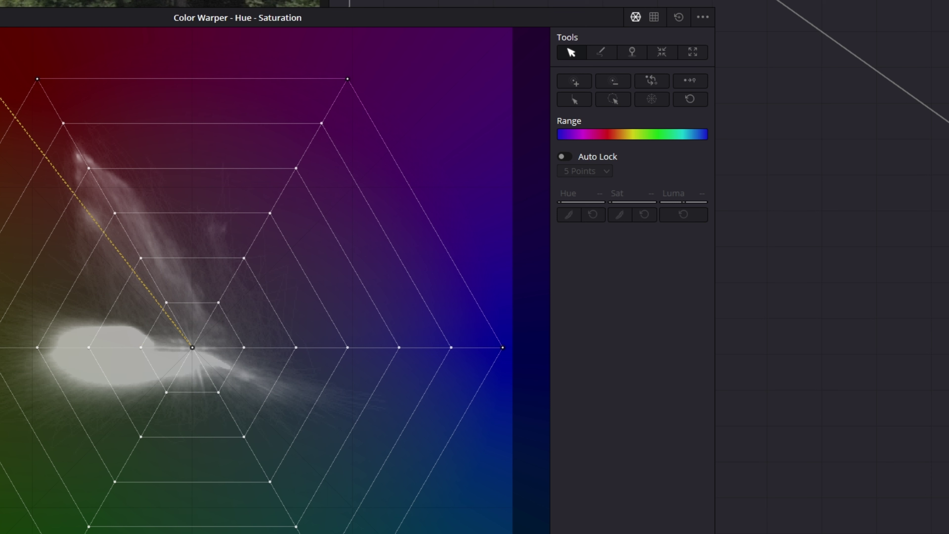
{"action": "left_click", "coordinate": [703, 17]}
{"action": "mouse_move", "coordinate": [786, 36]}
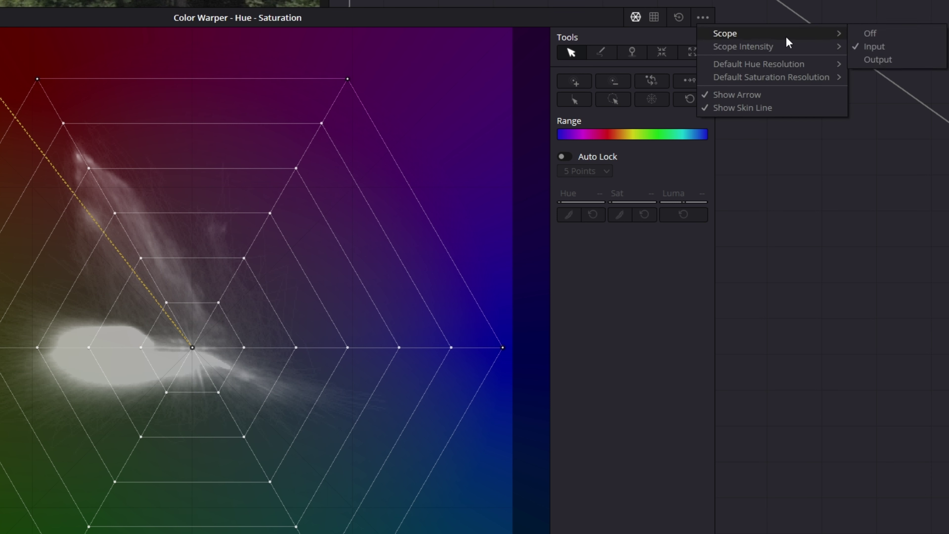
{"action": "left_click", "coordinate": [875, 60]}
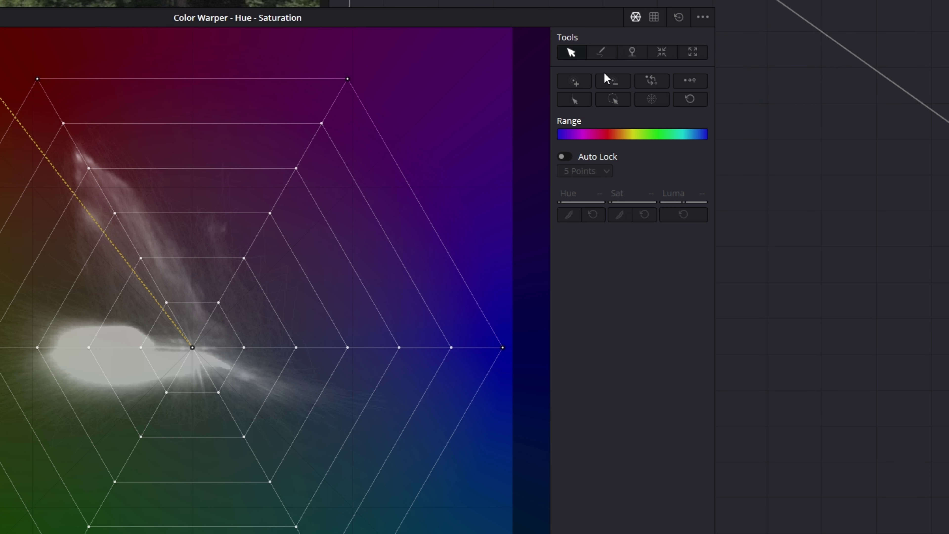
{"action": "left_click", "coordinate": [111, 175]}
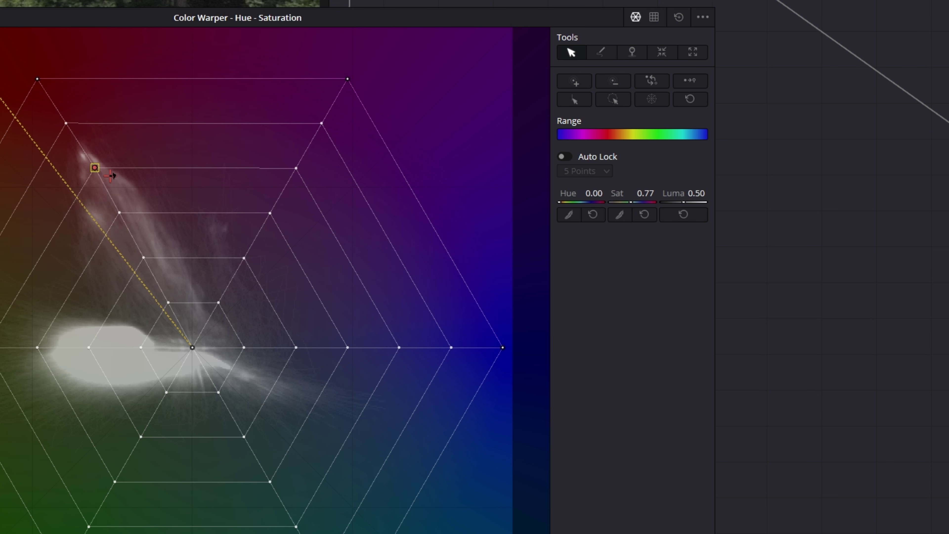
{"action": "key", "text": "Left"}
{"action": "key", "text": "Right"}
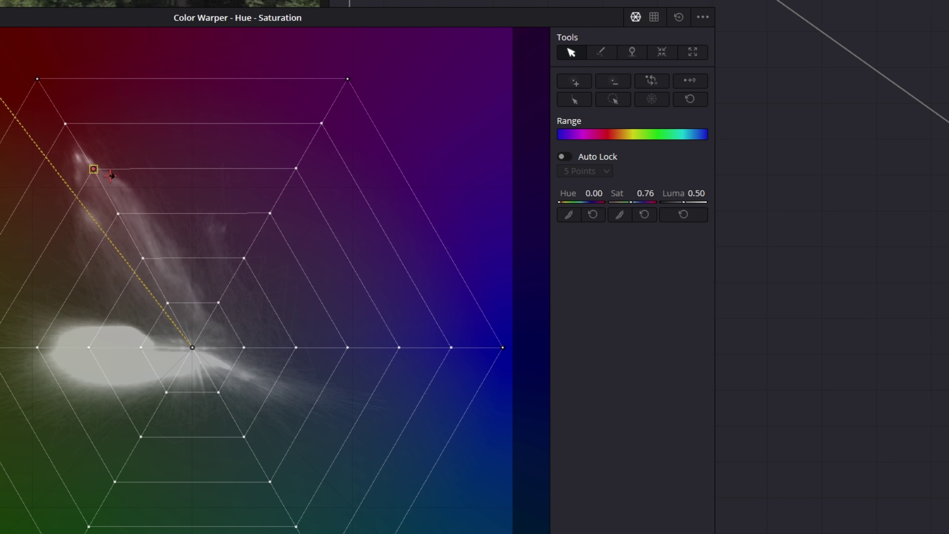
{"action": "key", "text": "Right"}
{"action": "key", "text": "Right"}
{"action": "key", "text": "Right"}
{"action": "left_click_drag", "start_coordinate": [115, 174], "coordinate": [229, 152]}
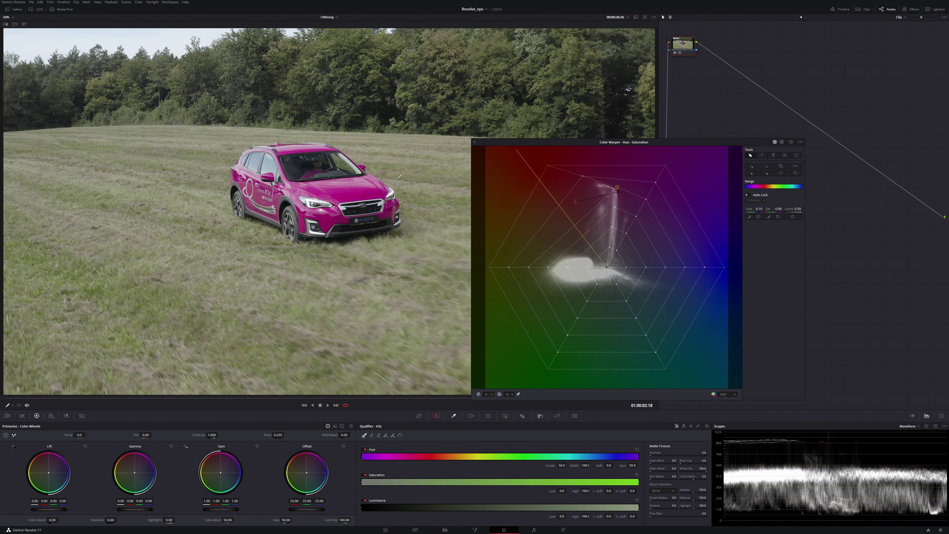
{"action": "left_click_drag", "start_coordinate": [404, 179], "coordinate": [374, 183]}
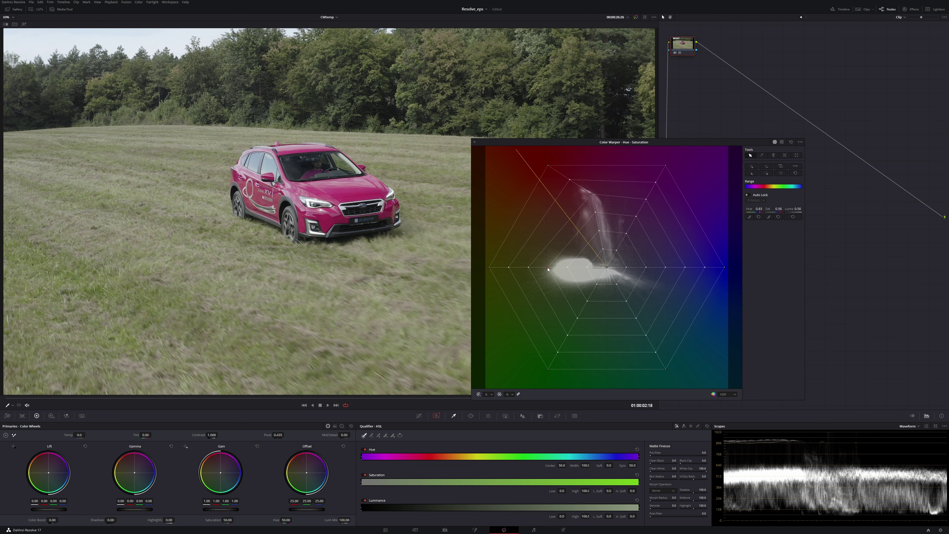
{"action": "left_click_drag", "start_coordinate": [548, 269], "coordinate": [551, 299]}
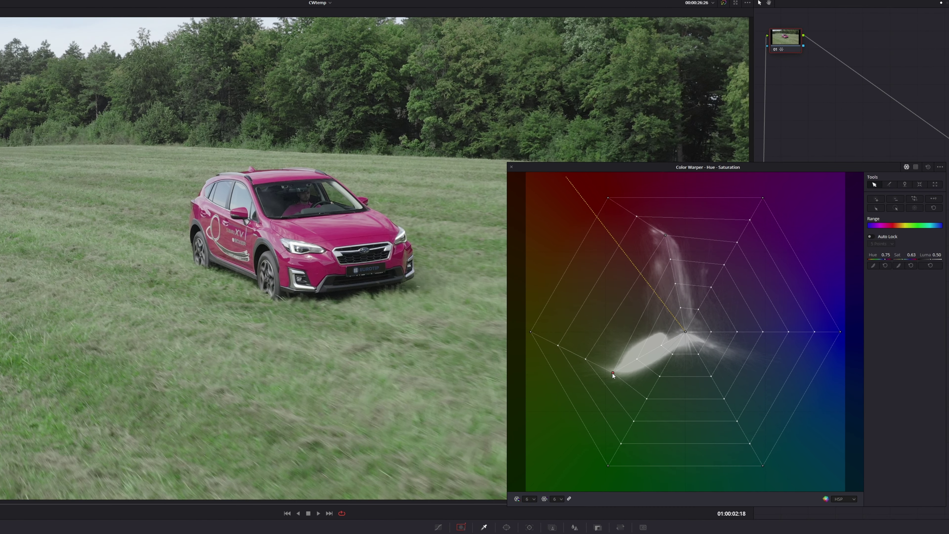
{"action": "left_click_drag", "start_coordinate": [613, 373], "coordinate": [606, 372]}
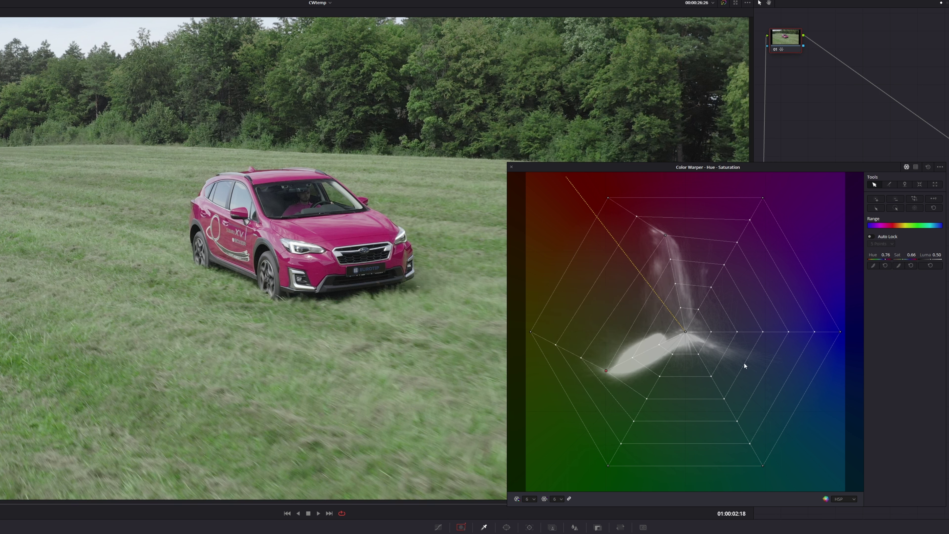
{"action": "left_click", "coordinate": [929, 168]}
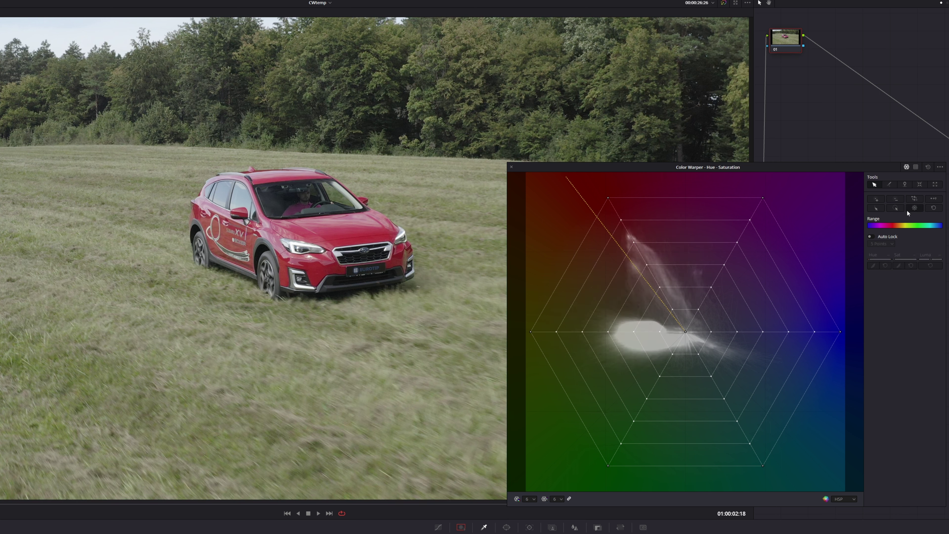
{"action": "left_click", "coordinate": [942, 167]}
{"action": "left_click", "coordinate": [725, 167]}
{"action": "left_click_drag", "start_coordinate": [637, 242], "coordinate": [655, 237]}
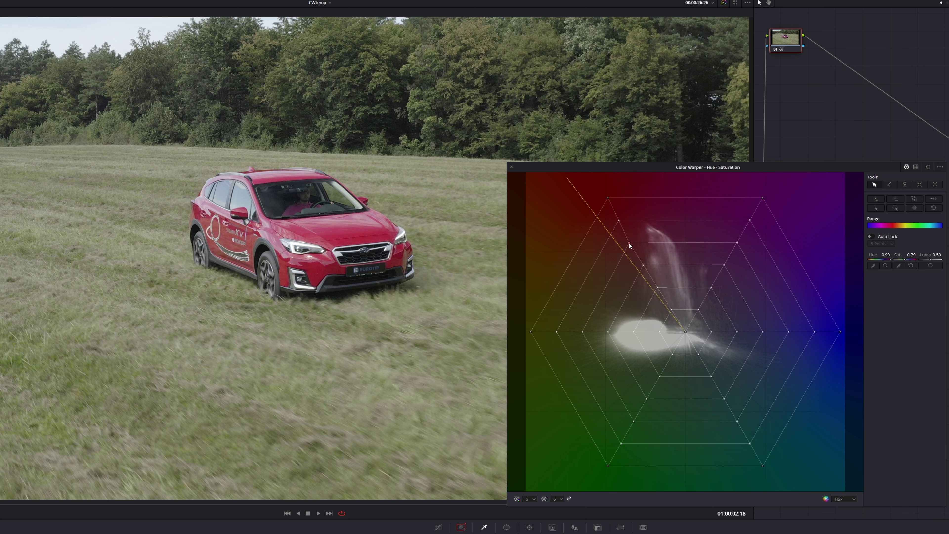
{"action": "mouse_move", "coordinate": [649, 243]}
{"action": "left_mouse_down"}
{"action": "mouse_move", "coordinate": [691, 233]}
{"action": "mouse_move", "coordinate": [672, 229]}
{"action": "left_mouse_up"}
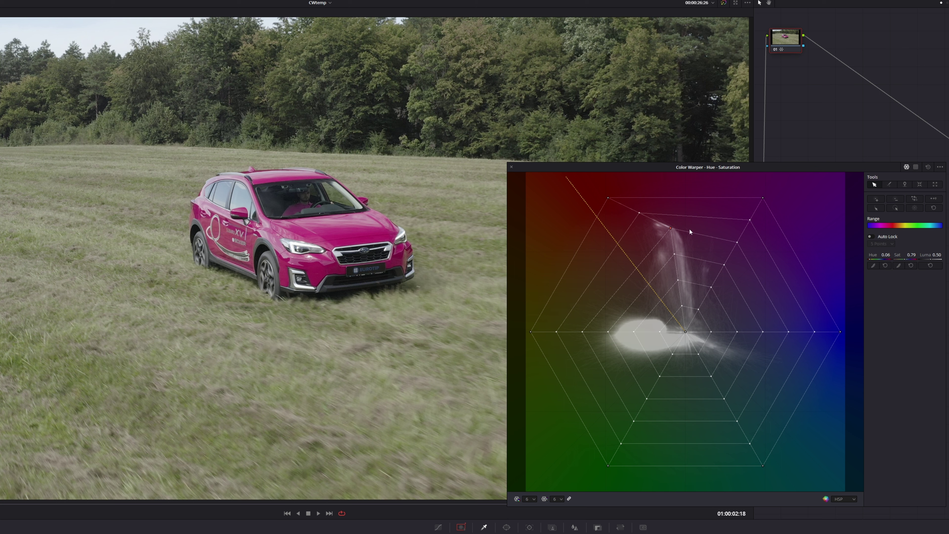
{"action": "left_click", "coordinate": [928, 167]}
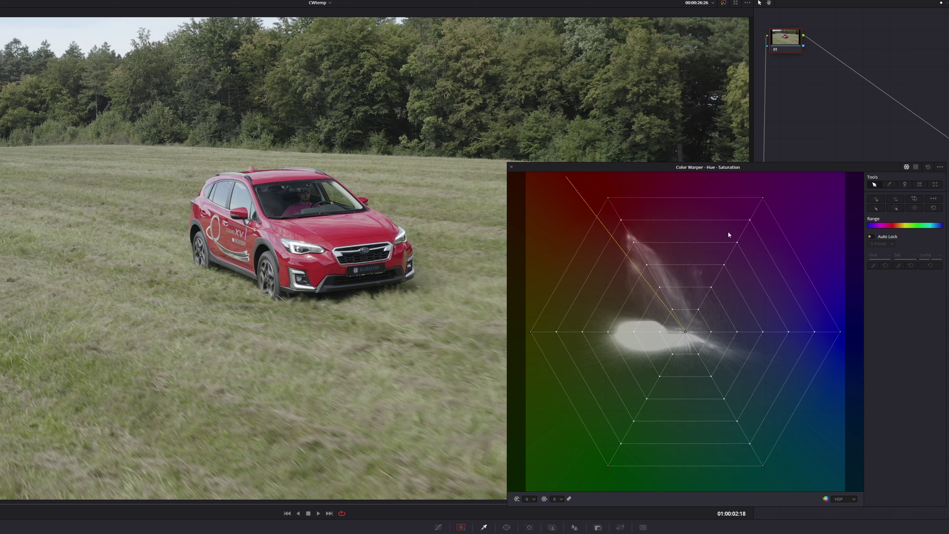
{"action": "left_click", "coordinate": [648, 266]}
{"action": "left_click", "coordinate": [940, 169]}
{"action": "left_click", "coordinate": [592, 292]}
{"action": "left_click", "coordinate": [931, 168]}
{"action": "left_click", "coordinate": [647, 265]}
{"action": "left_click", "coordinate": [918, 209]}
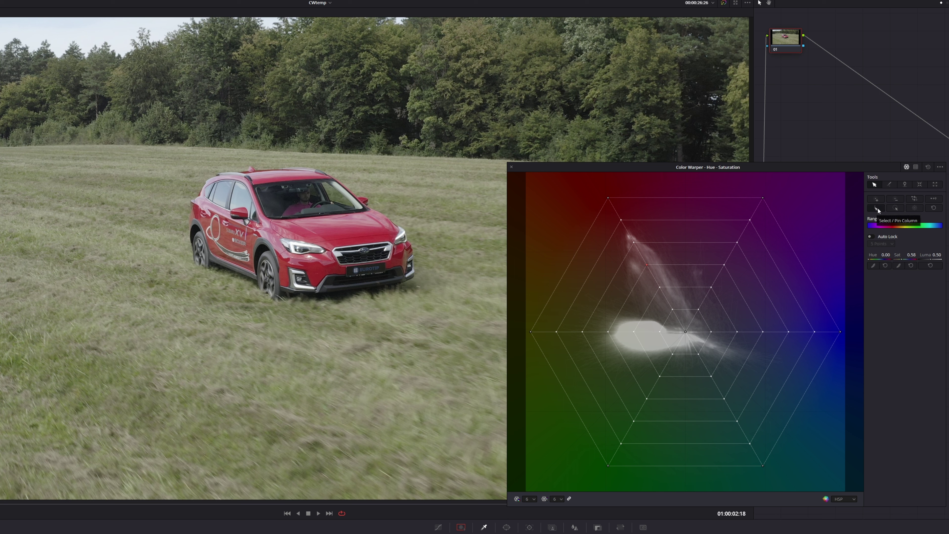
{"action": "left_click", "coordinate": [878, 210]}
{"action": "mouse_move", "coordinate": [646, 264]}
{"action": "left_mouse_down"}
{"action": "mouse_move", "coordinate": [715, 225]}
{"action": "mouse_move", "coordinate": [620, 252]}
{"action": "left_mouse_up"}
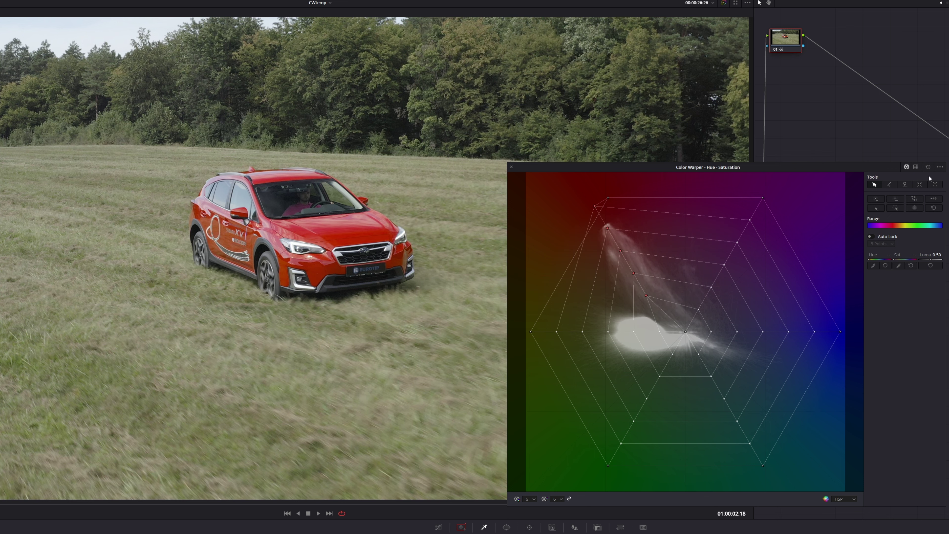
{"action": "left_click", "coordinate": [928, 167]}
{"action": "left_click", "coordinate": [660, 287]}
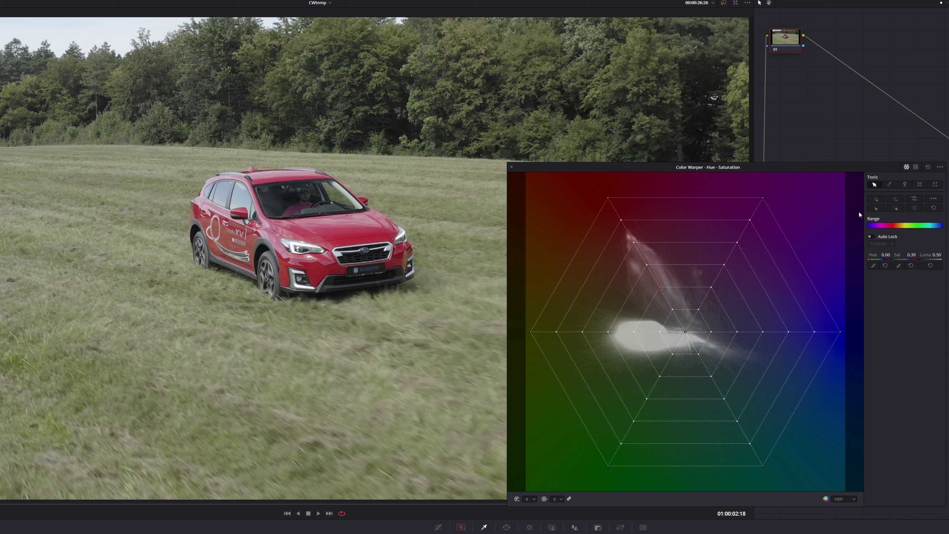
Select the red line, pull its points toward centre, reset Sat to 0.00, and raise Luma to 0.79.
{"action": "left_click", "coordinate": [877, 209]}
{"action": "left_click_drag", "start_coordinate": [886, 255], "coordinate": [887, 255]}
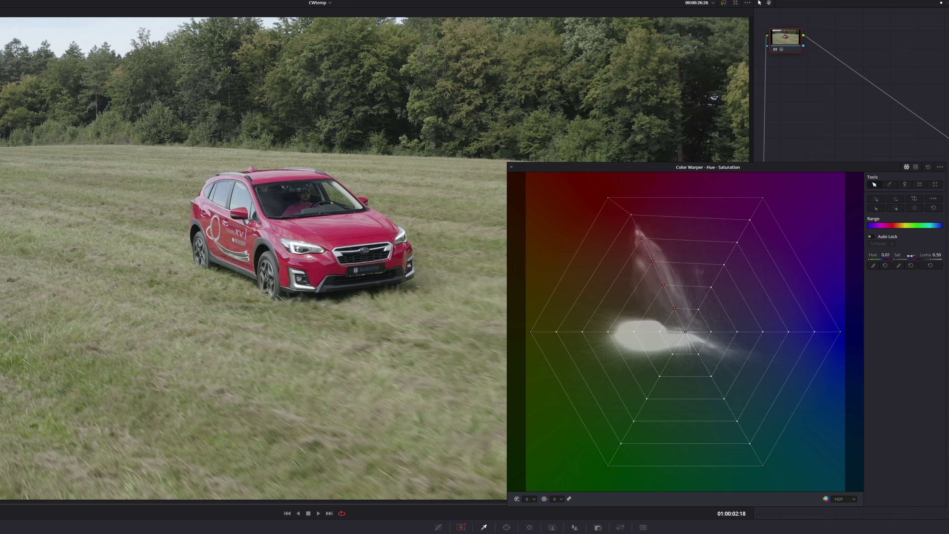
{"action": "mouse_move", "coordinate": [875, 257]}
{"action": "left_mouse_down"}
{"action": "mouse_move", "coordinate": [889, 255]}
{"action": "mouse_move", "coordinate": [848, 254]}
{"action": "left_mouse_up"}
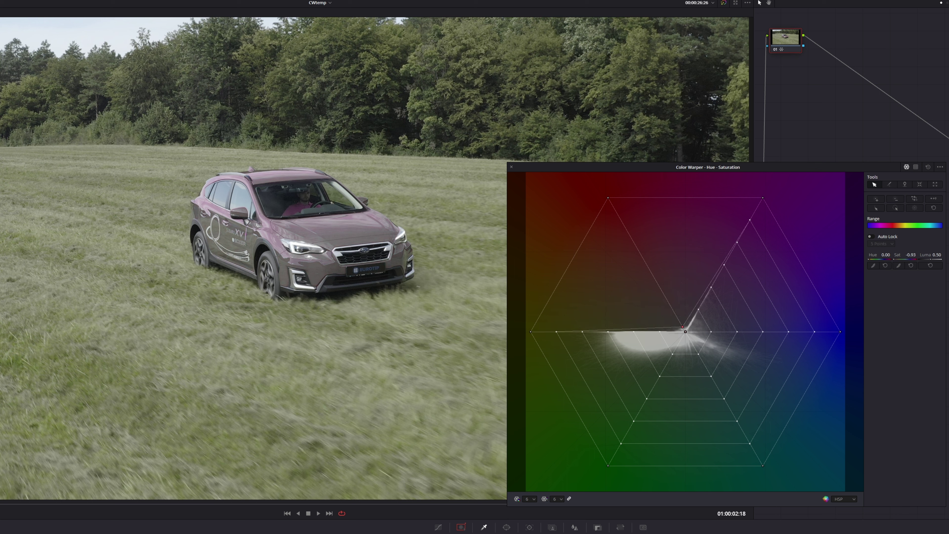
{"action": "mouse_move", "coordinate": [686, 331]}
{"action": "left_mouse_down"}
{"action": "mouse_move", "coordinate": [644, 260]}
{"action": "mouse_move", "coordinate": [686, 331]}
{"action": "left_mouse_up"}
{"action": "double_click", "coordinate": [921, 255]}
{"action": "left_click_drag", "start_coordinate": [937, 254], "coordinate": [946, 255]}
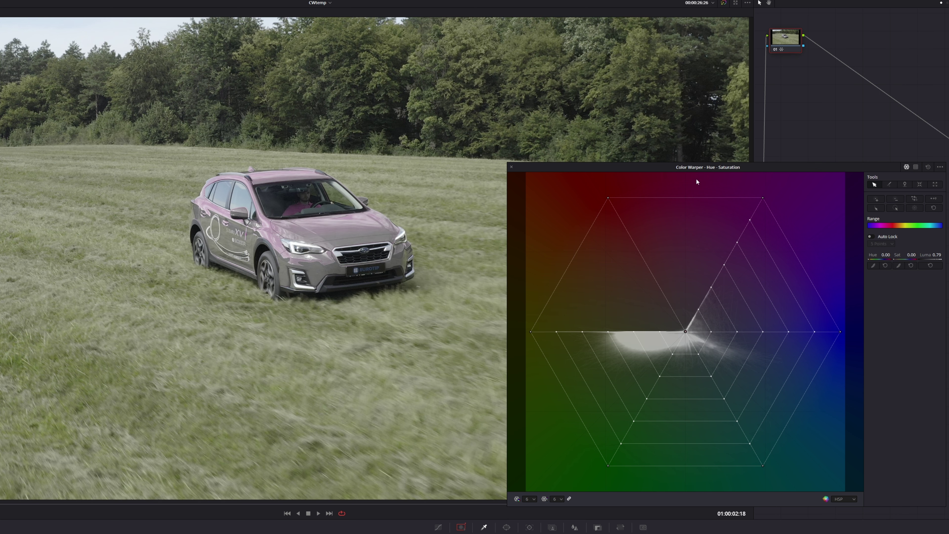
Toggle to Chroma-Luma and back, lower the reds' Luma to 0.70, then reset all warps.
{"action": "left_click", "coordinate": [916, 166]}
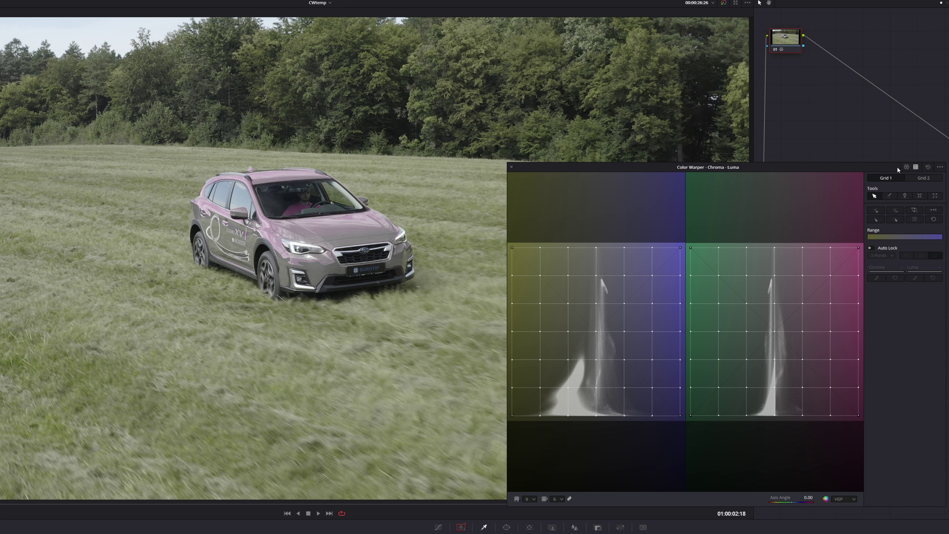
{"action": "left_click", "coordinate": [907, 166]}
{"action": "left_click_drag", "start_coordinate": [945, 258], "coordinate": [934, 258]}
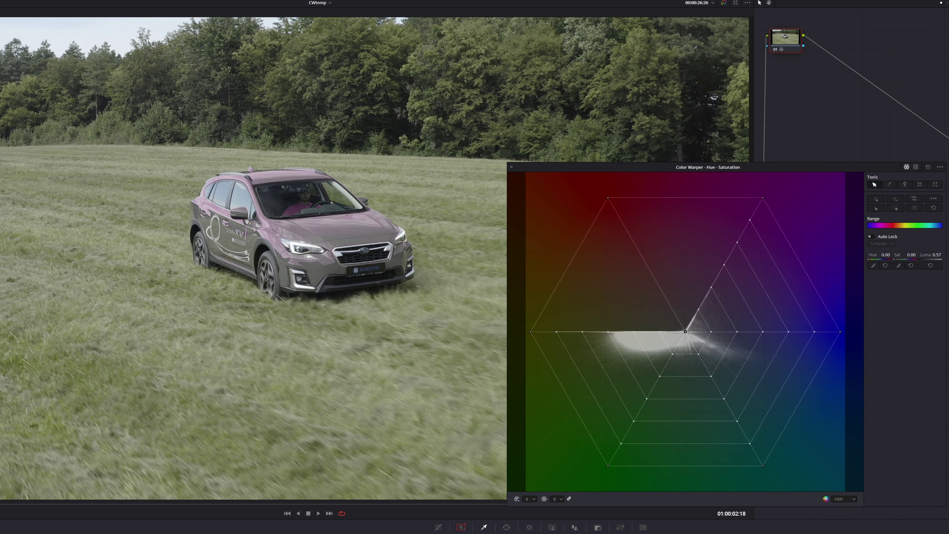
{"action": "left_click", "coordinate": [926, 168]}
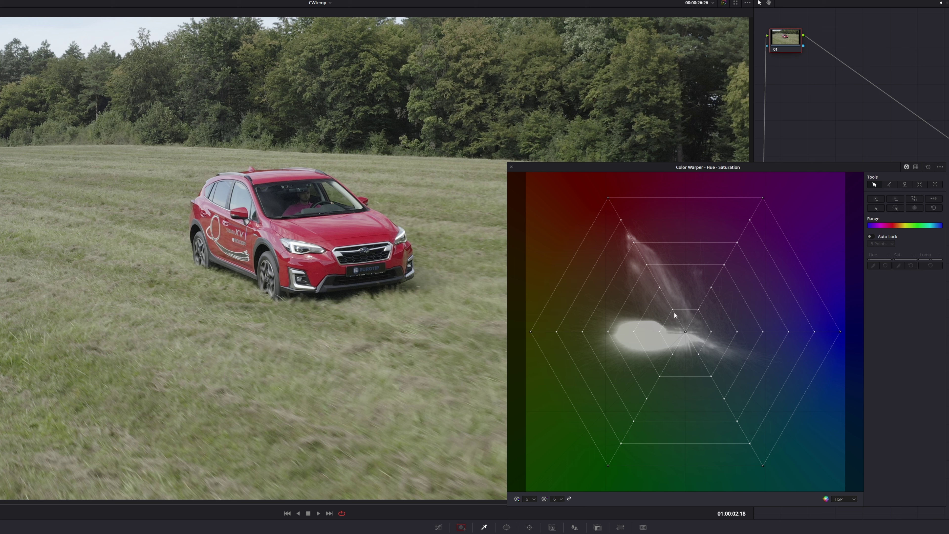
{"action": "left_click", "coordinate": [698, 354]}
{"action": "left_click_drag", "start_coordinate": [655, 303], "coordinate": [721, 366]}
{"action": "left_click_drag", "start_coordinate": [911, 254], "coordinate": [886, 255]}
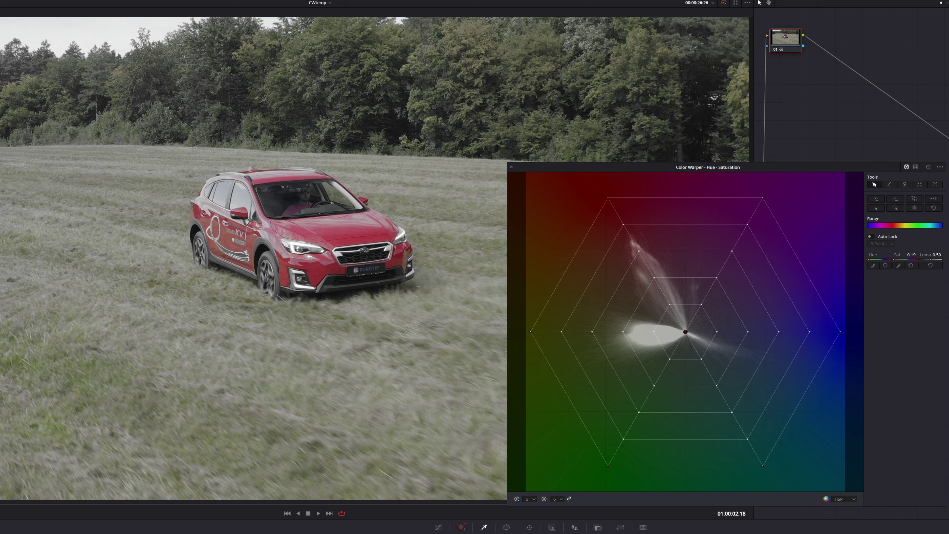
{"action": "left_click", "coordinate": [928, 167]}
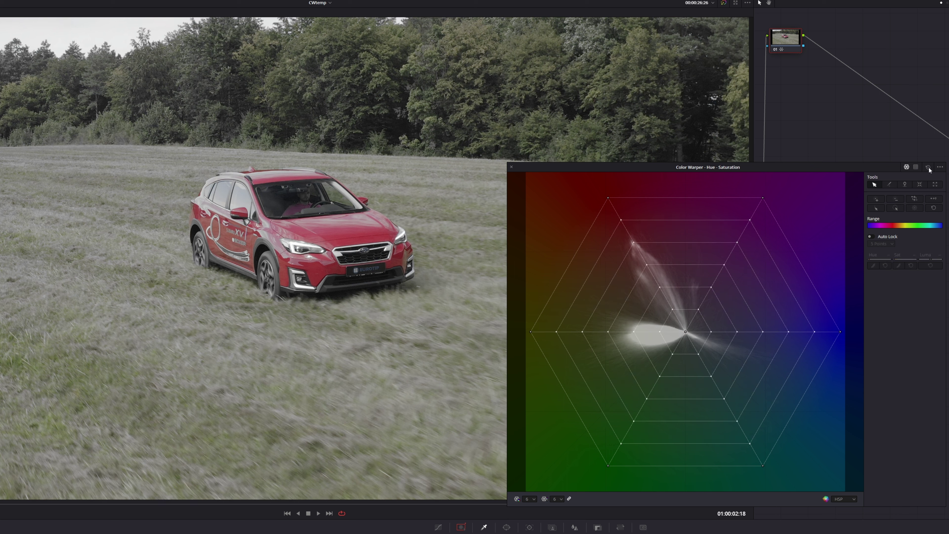
{"action": "left_click", "coordinate": [672, 354]}
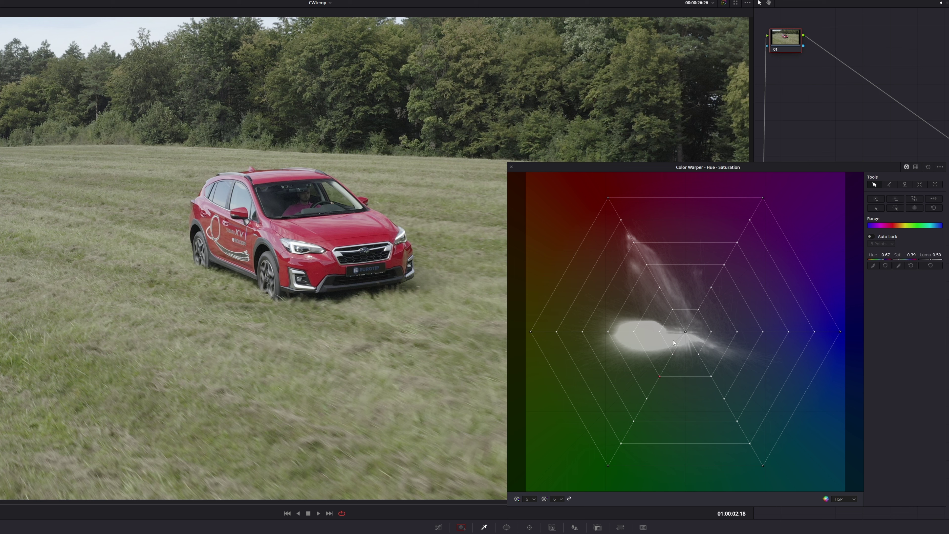
{"action": "left_click", "coordinate": [896, 208]}
{"action": "left_click_drag", "start_coordinate": [881, 259], "coordinate": [901, 255]}
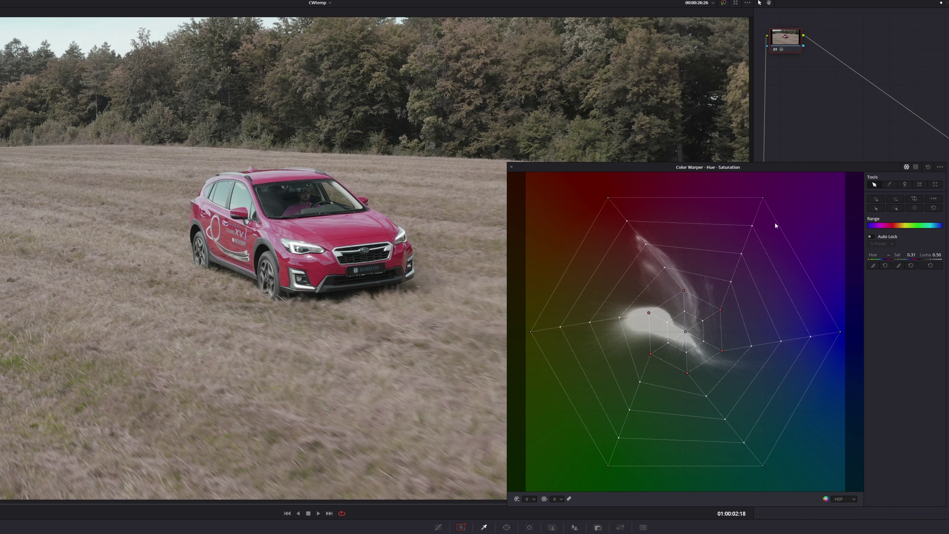
{"action": "left_click", "coordinate": [929, 168]}
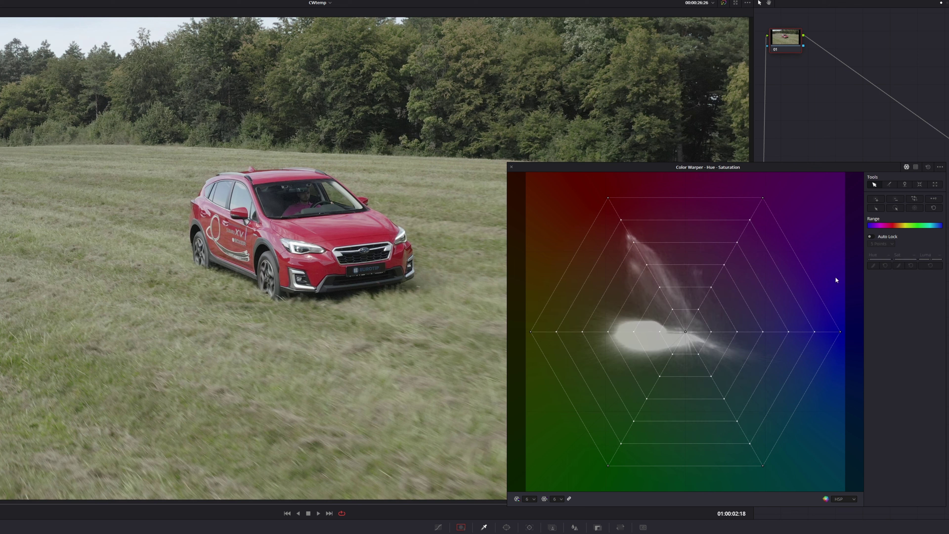
{"action": "left_click", "coordinate": [920, 184]}
{"action": "left_click_drag", "start_coordinate": [650, 264], "coordinate": [647, 266]}
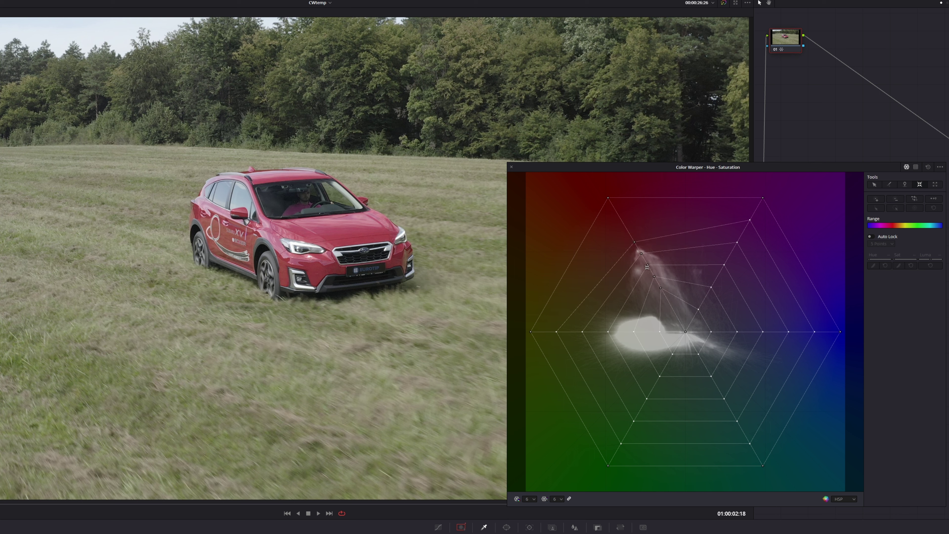
{"action": "left_click", "coordinate": [935, 184]}
{"action": "left_click_drag", "start_coordinate": [647, 265], "coordinate": [652, 268]}
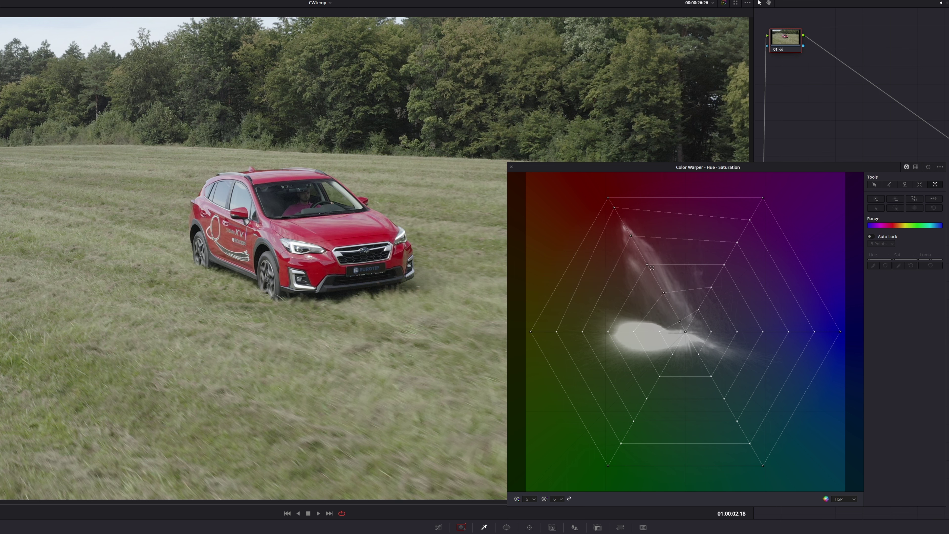
{"action": "left_click", "coordinate": [929, 167]}
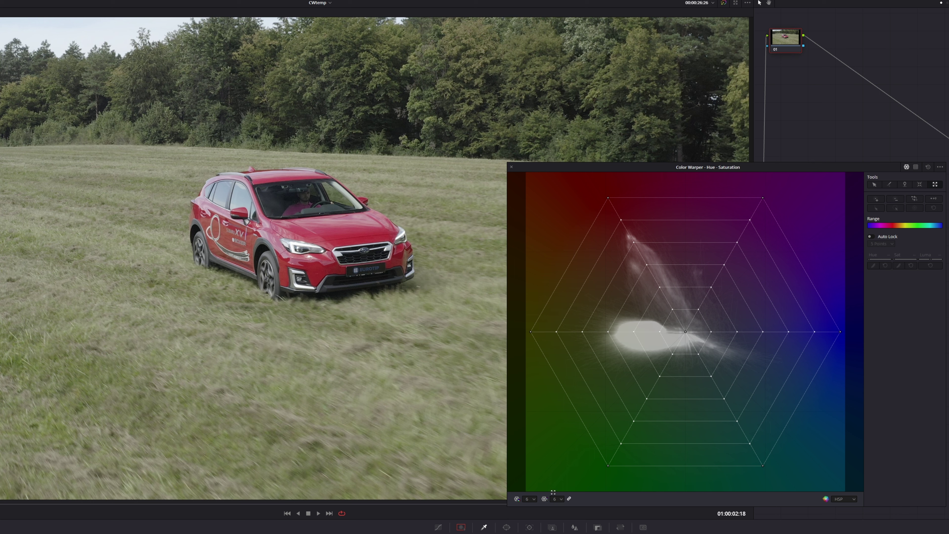
Set hue and saturation point counts to 12, then try 24 hue spokes.
{"action": "left_click", "coordinate": [529, 499]}
{"action": "left_click", "coordinate": [530, 522]}
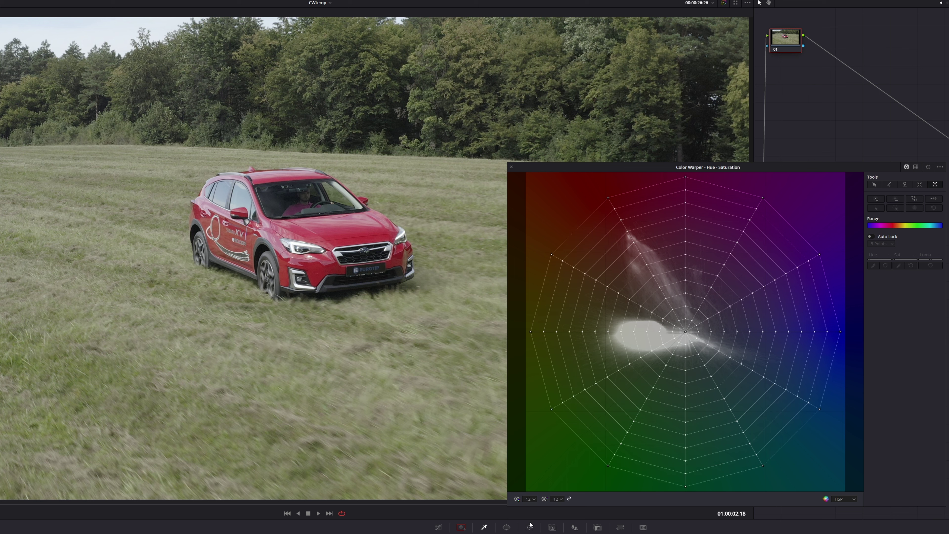
{"action": "left_click", "coordinate": [530, 499]}
{"action": "left_click", "coordinate": [528, 529]}
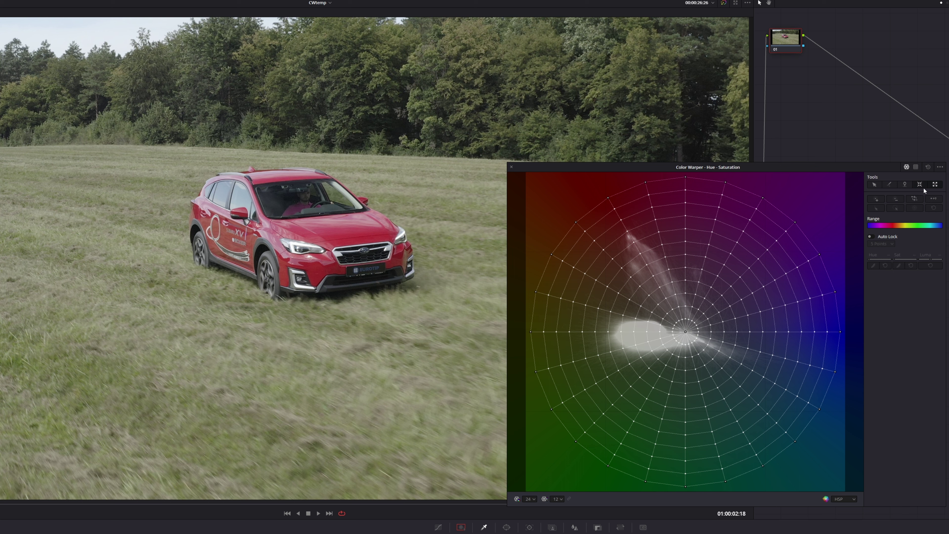
Turn on Auto Lock at 5 Points, restore 12 hue spokes, and return to the Select tool.
{"action": "left_click", "coordinate": [941, 167]}
{"action": "left_click", "coordinate": [946, 190]}
{"action": "left_click", "coordinate": [534, 500]}
{"action": "left_click", "coordinate": [530, 515]}
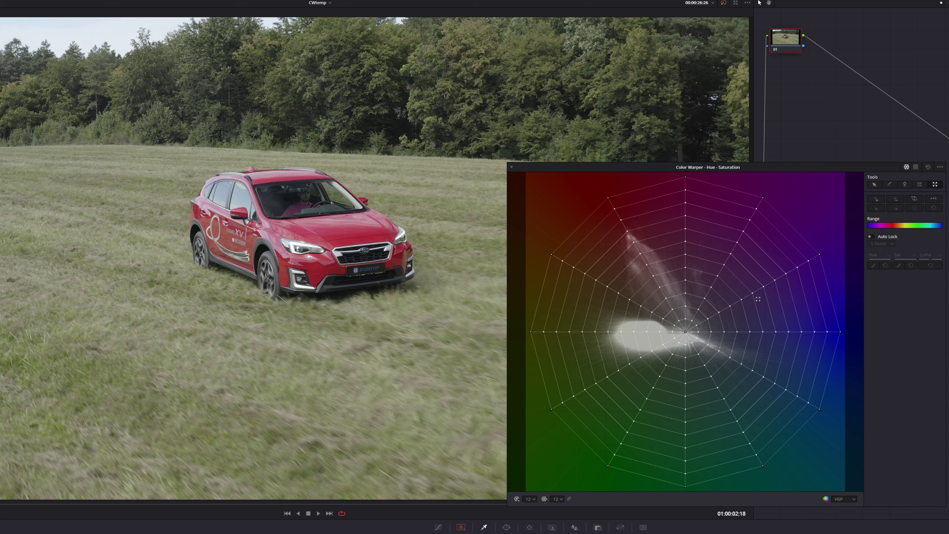
{"action": "left_click", "coordinate": [875, 184]}
Set the Color Warper Auto Lock to 3 Points.
{"action": "left_click", "coordinate": [887, 245]}
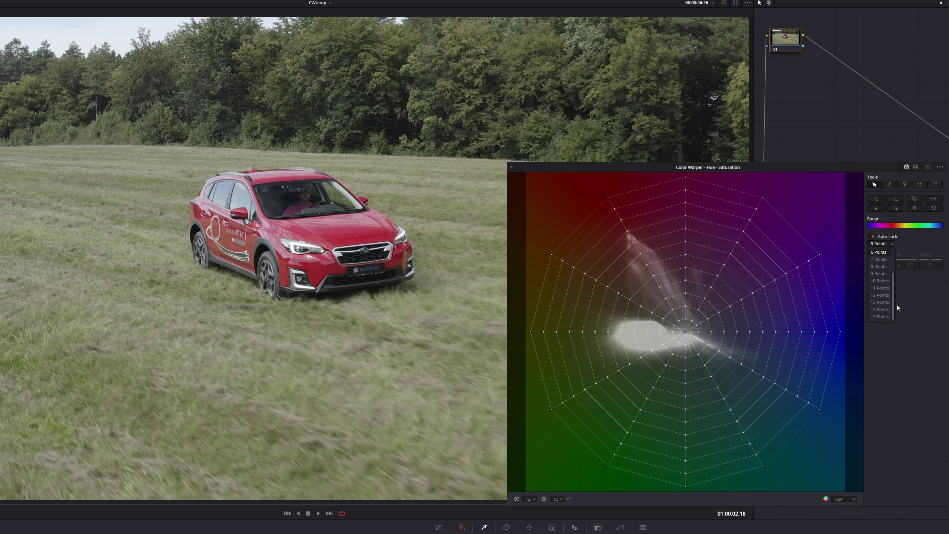
{"action": "scroll", "coordinate": [894, 310], "scroll_direction": "down", "scroll_amount": 5}
{"action": "scroll", "coordinate": [882, 284], "scroll_direction": "up", "scroll_amount": 5}
{"action": "left_click", "coordinate": [879, 266]}
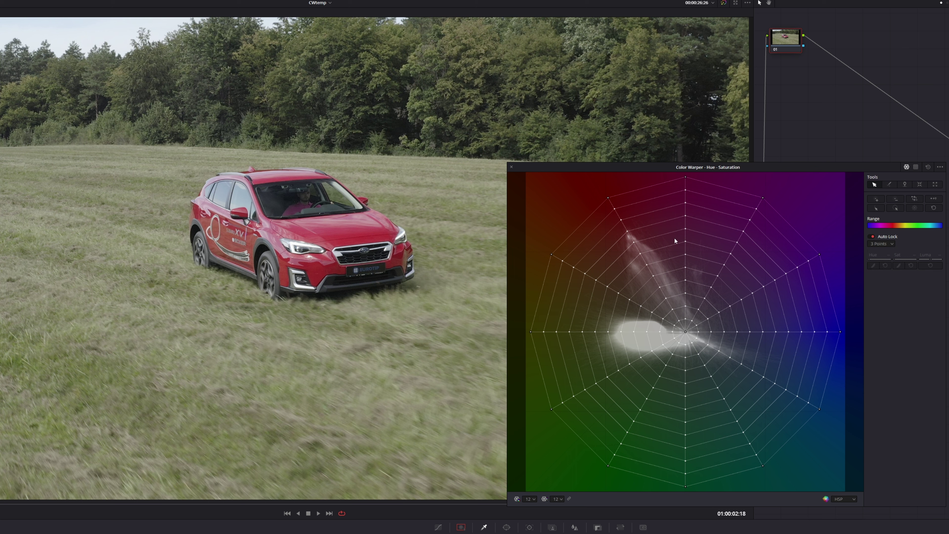
Nudge one red-area grid point slightly in hue and toward more saturation.
{"action": "left_click", "coordinate": [646, 265]}
{"action": "left_click_drag", "start_coordinate": [645, 268], "coordinate": [649, 269]}
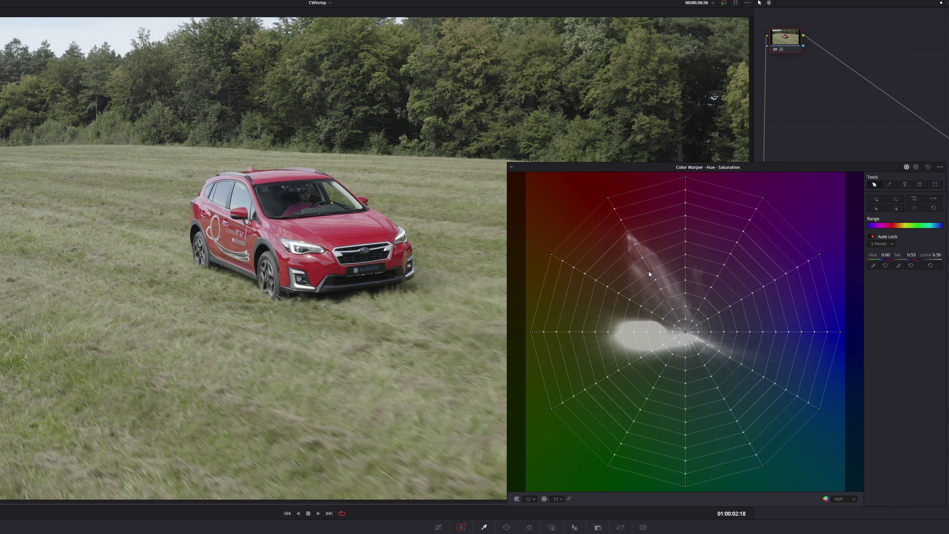
{"action": "mouse_move", "coordinate": [650, 270]}
{"action": "left_mouse_down"}
{"action": "mouse_move", "coordinate": [666, 257]}
{"action": "mouse_move", "coordinate": [627, 267]}
{"action": "mouse_move", "coordinate": [646, 263]}
{"action": "left_mouse_up"}
{"action": "left_click", "coordinate": [881, 244]}
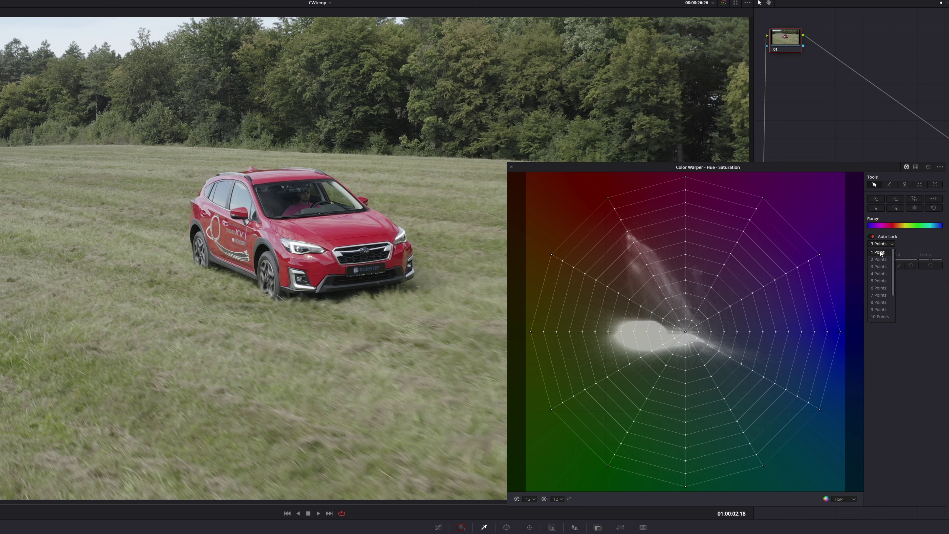
Set Auto Lock to 2 Points, then try shifting the neutral centre point and undo it.
{"action": "left_click", "coordinate": [884, 260]}
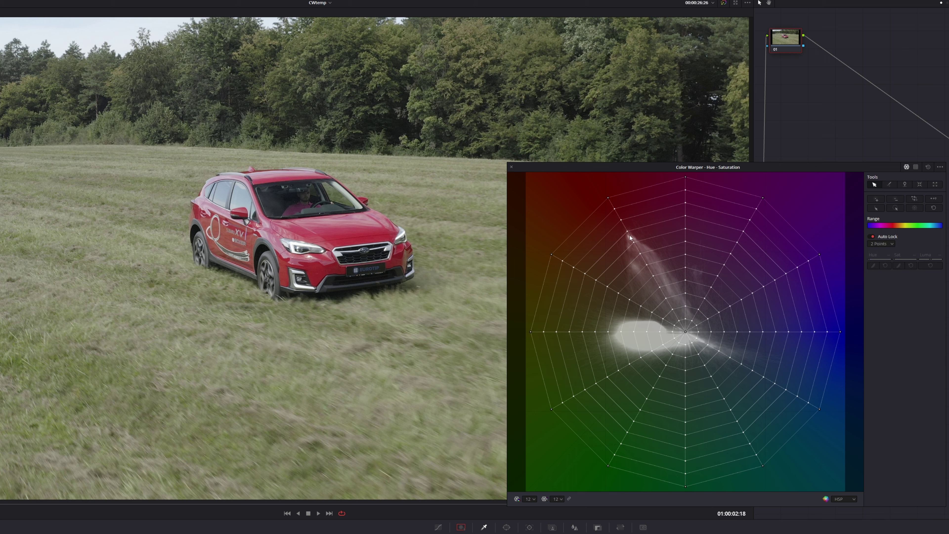
{"action": "left_click", "coordinate": [686, 332]}
{"action": "mouse_move", "coordinate": [685, 332]}
{"action": "left_mouse_down"}
{"action": "mouse_move", "coordinate": [698, 324]}
{"action": "mouse_move", "coordinate": [684, 332]}
{"action": "mouse_move", "coordinate": [689, 326]}
{"action": "mouse_move", "coordinate": [688, 339]}
{"action": "left_mouse_up"}
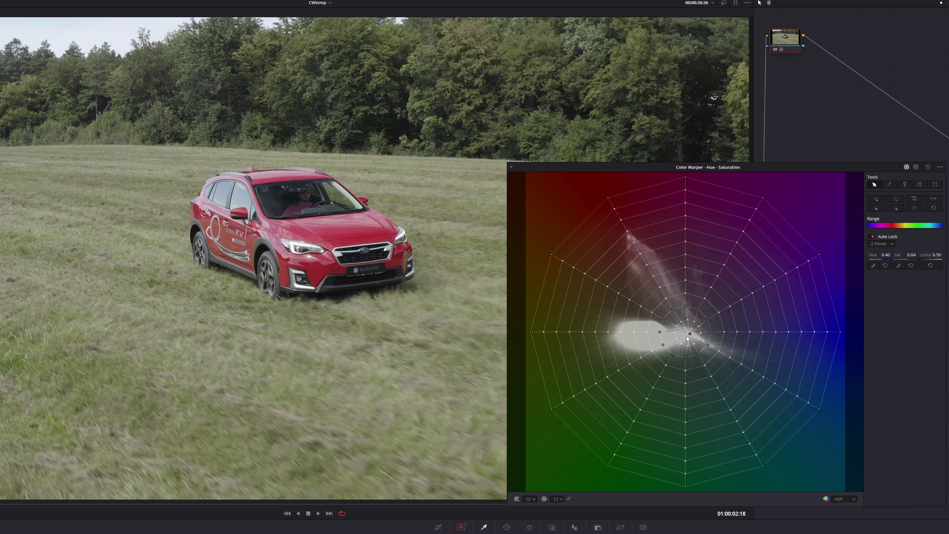
{"action": "left_click_drag", "start_coordinate": [687, 337], "coordinate": [694, 333]}
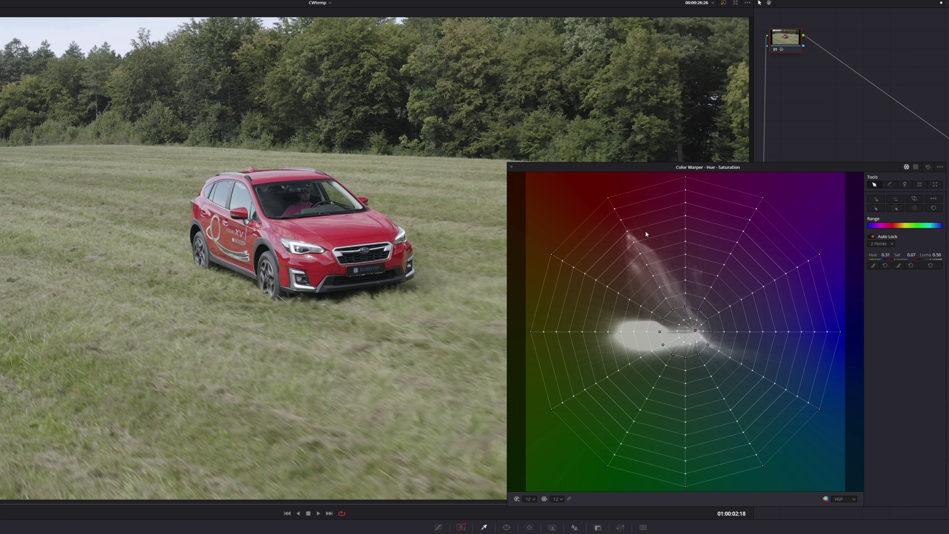
{"action": "key", "text": "ctrl+z"}
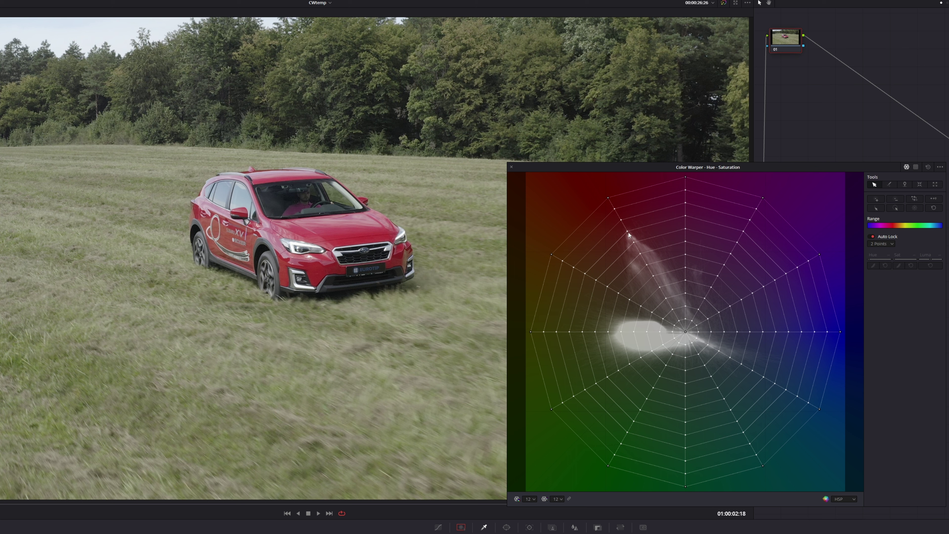
Trial-desaturate the grass hue spoke, then reset the warper and switch to Chroma-Luma grids.
{"action": "mouse_move", "coordinate": [628, 232]}
{"action": "left_mouse_down"}
{"action": "mouse_move", "coordinate": [604, 233]}
{"action": "mouse_move", "coordinate": [632, 233]}
{"action": "mouse_move", "coordinate": [638, 242]}
{"action": "left_mouse_up"}
{"action": "left_click", "coordinate": [928, 167]}
{"action": "mouse_move", "coordinate": [889, 225]}
{"action": "left_mouse_down"}
{"action": "mouse_move", "coordinate": [915, 224]}
{"action": "mouse_move", "coordinate": [892, 227]}
{"action": "left_mouse_up"}
{"action": "left_click_drag", "start_coordinate": [924, 225], "coordinate": [921, 226]}
{"action": "left_click_drag", "start_coordinate": [911, 254], "coordinate": [886, 255]}
{"action": "key", "text": "alt+f"}
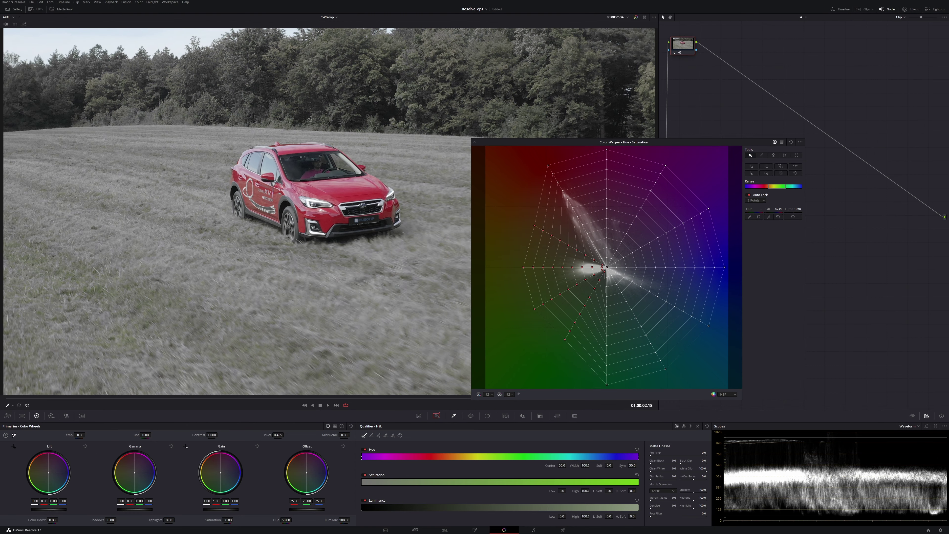
{"action": "left_click_drag", "start_coordinate": [778, 209], "coordinate": [782, 209]}
{"action": "left_click", "coordinate": [790, 142]}
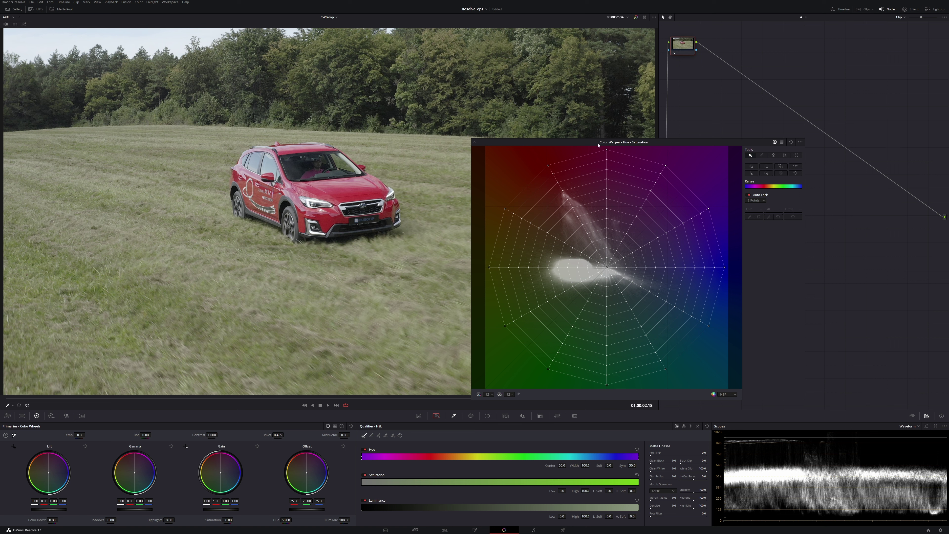
{"action": "left_click", "coordinate": [782, 143]}
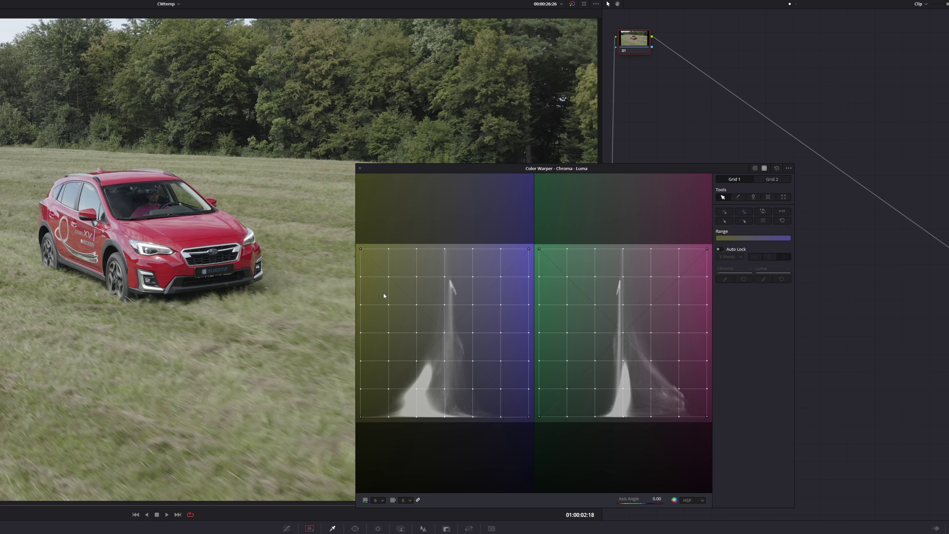
Enlarge the warper window, set both Chroma-Luma grids to 12 by 12, and move it off the car.
{"action": "left_click_drag", "start_coordinate": [356, 295], "coordinate": [237, 296]}
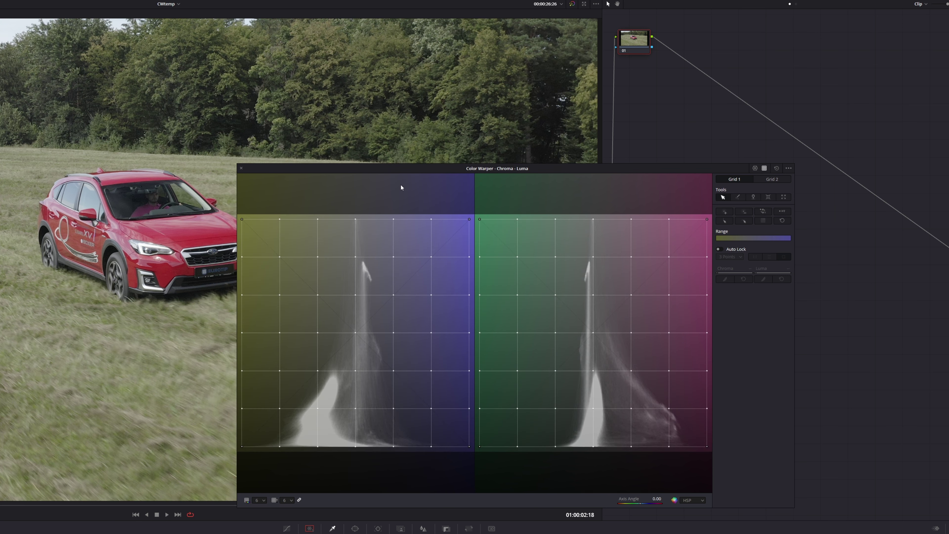
{"action": "left_click_drag", "start_coordinate": [401, 187], "coordinate": [553, 199]}
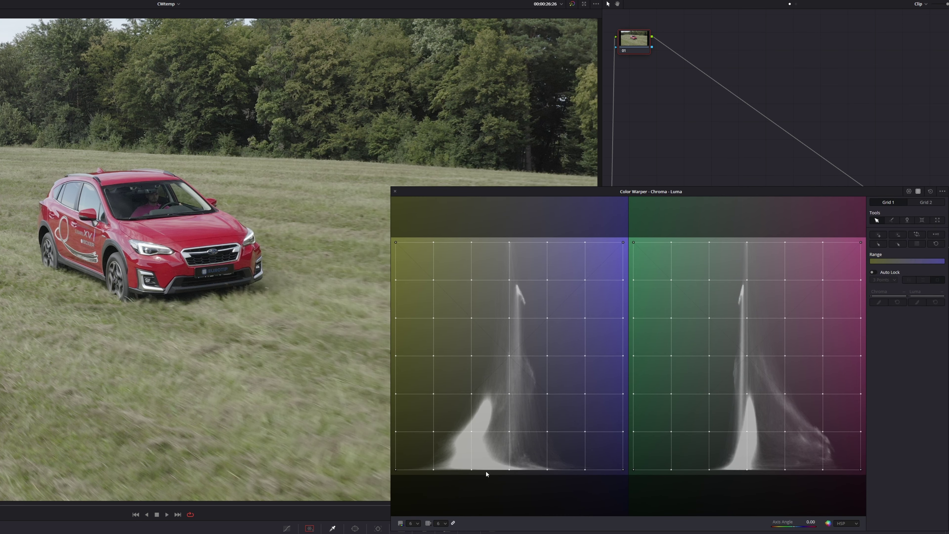
{"action": "left_click", "coordinate": [417, 523]}
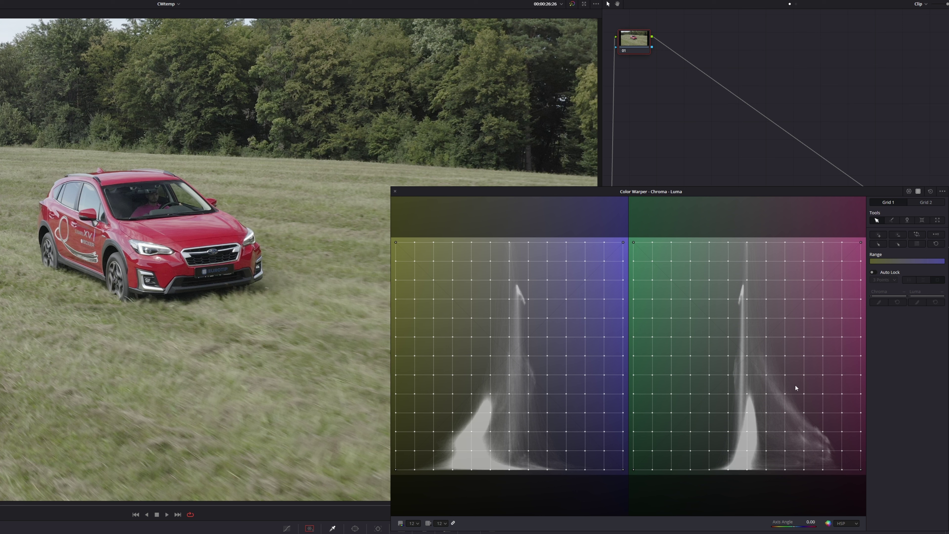
{"action": "left_click_drag", "start_coordinate": [709, 195], "coordinate": [668, 162]}
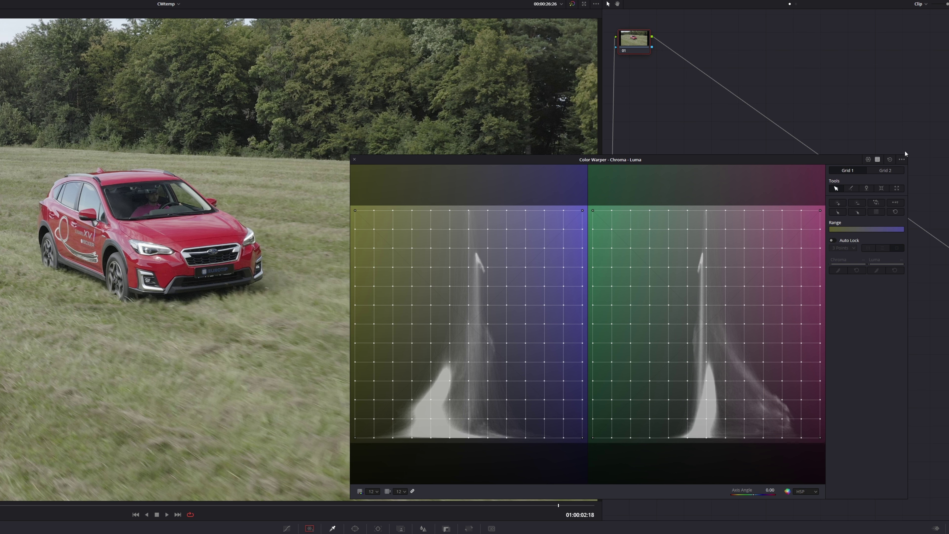
{"action": "left_click", "coordinate": [869, 159]}
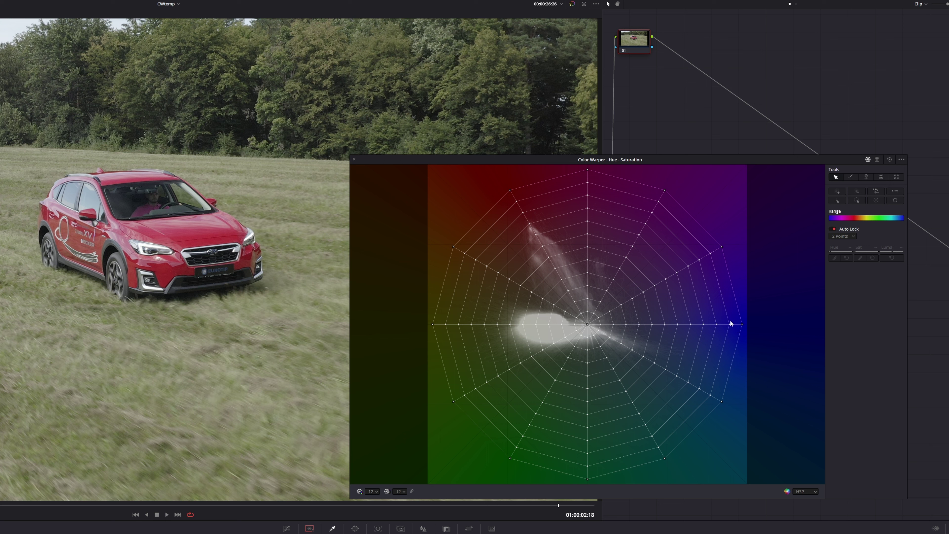
{"action": "left_click", "coordinate": [879, 161]}
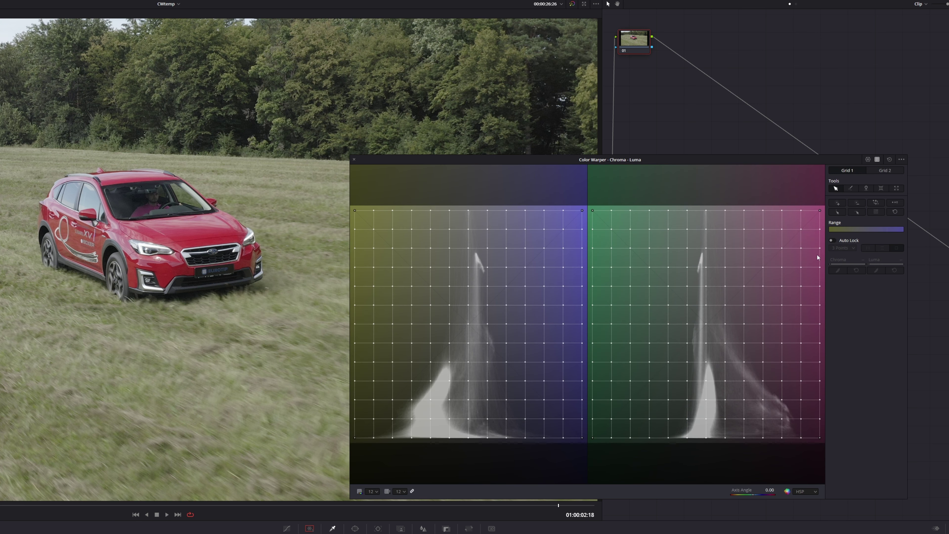
{"action": "left_click", "coordinate": [867, 160]}
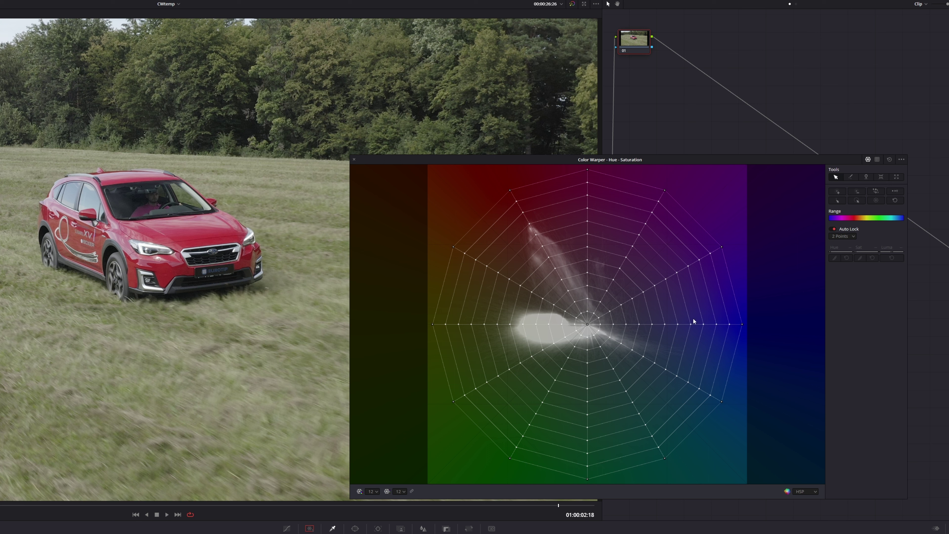
{"action": "left_click", "coordinate": [877, 160]}
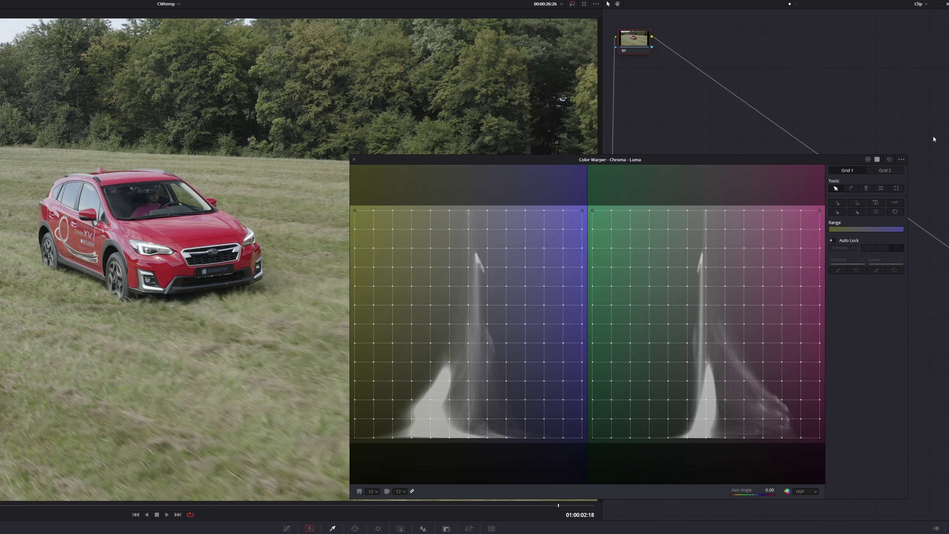
{"action": "left_click", "coordinate": [885, 171]}
Sample the car hood and lower its red point's luma about 0.07 and chroma slightly.
{"action": "left_click", "coordinate": [192, 229]}
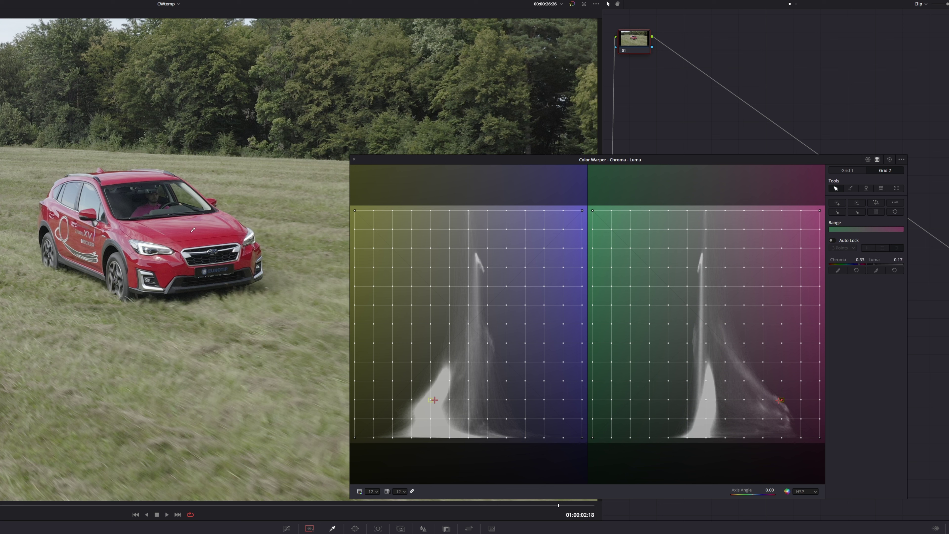
{"action": "left_click_drag", "start_coordinate": [192, 230], "coordinate": [193, 229]}
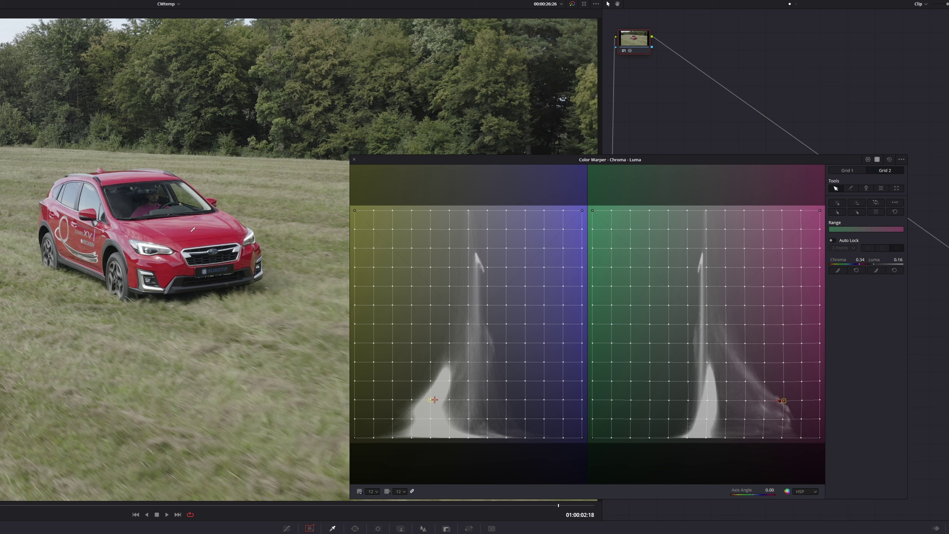
{"action": "left_click_drag", "start_coordinate": [193, 229], "coordinate": [191, 229]}
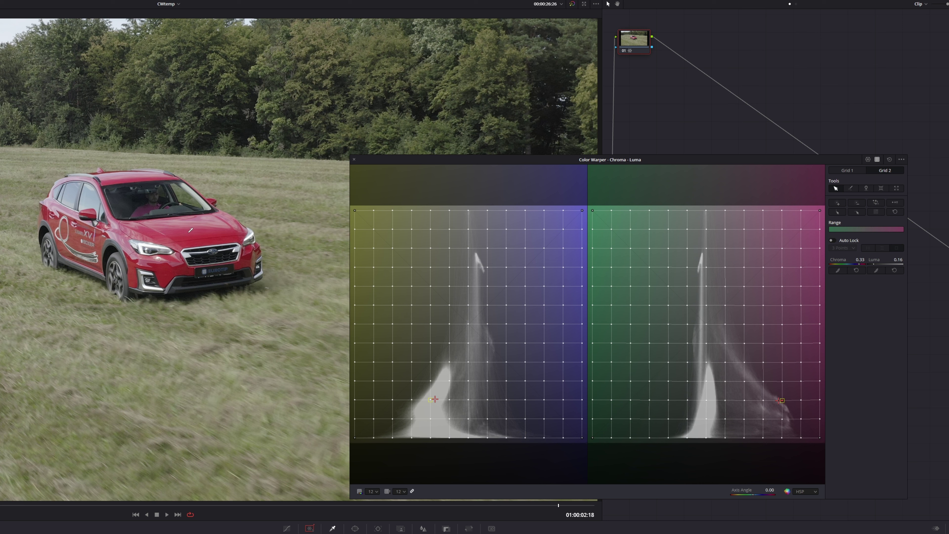
{"action": "left_click_drag", "start_coordinate": [190, 230], "coordinate": [191, 250]}
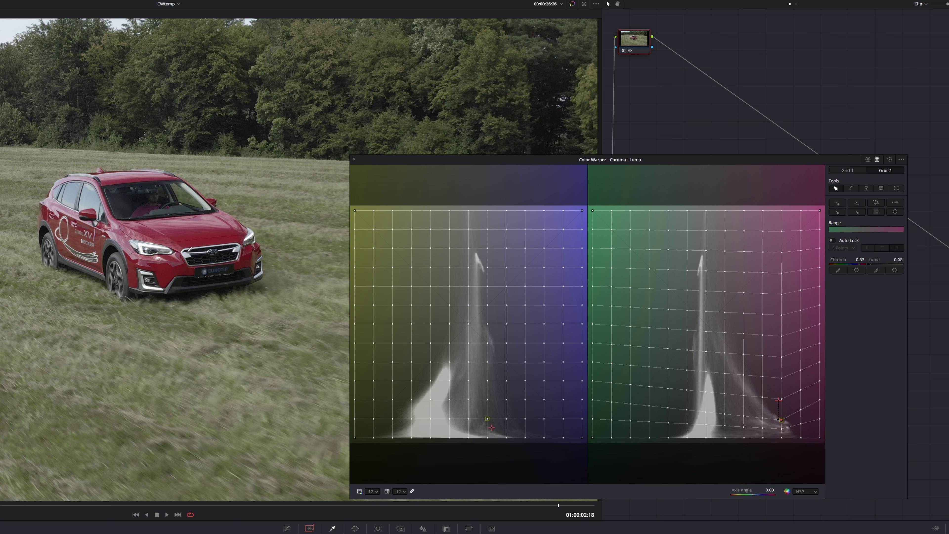
{"action": "left_click_drag", "start_coordinate": [190, 248], "coordinate": [191, 252]}
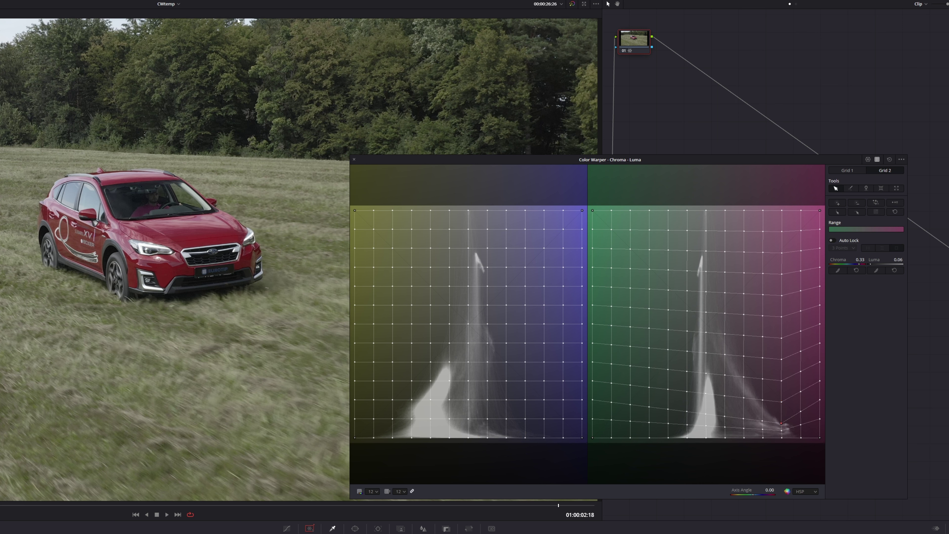
{"action": "left_click", "coordinate": [6, 195]}
{"action": "left_click_drag", "start_coordinate": [781, 423], "coordinate": [782, 426]}
Reset Grid 2, set Auto Lock to 3 Points, and lower the car red point's luma slightly.
{"action": "left_click", "coordinate": [889, 161]}
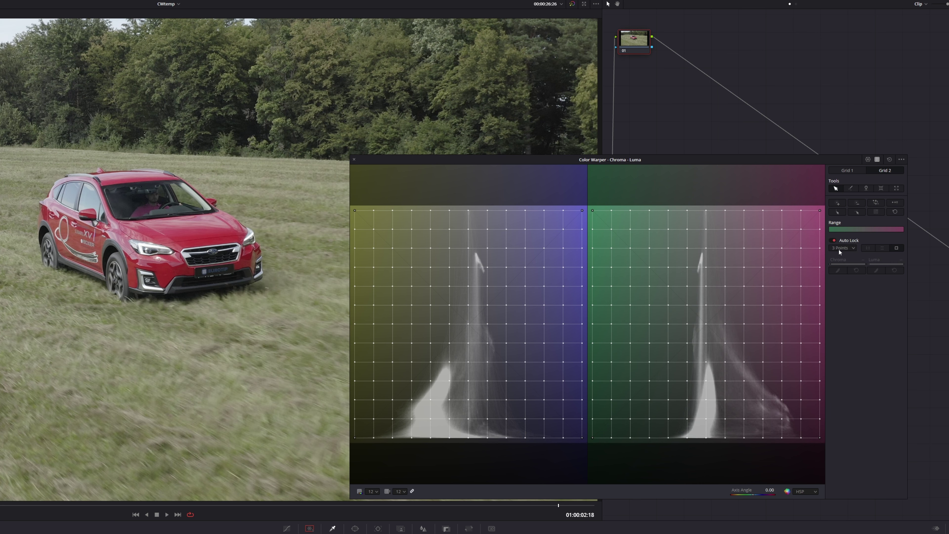
{"action": "left_click", "coordinate": [869, 248]}
{"action": "left_click", "coordinate": [783, 399]}
{"action": "left_click_drag", "start_coordinate": [782, 399], "coordinate": [783, 402]}
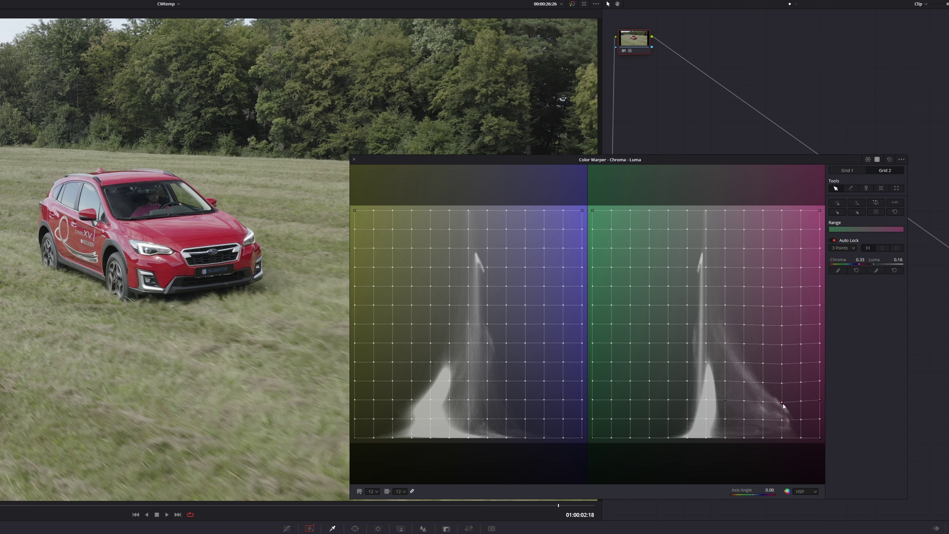
Darken the car's red further and settle its point at Chroma 0.32, Luma 0.15.
{"action": "left_click_drag", "start_coordinate": [782, 403], "coordinate": [782, 417]}
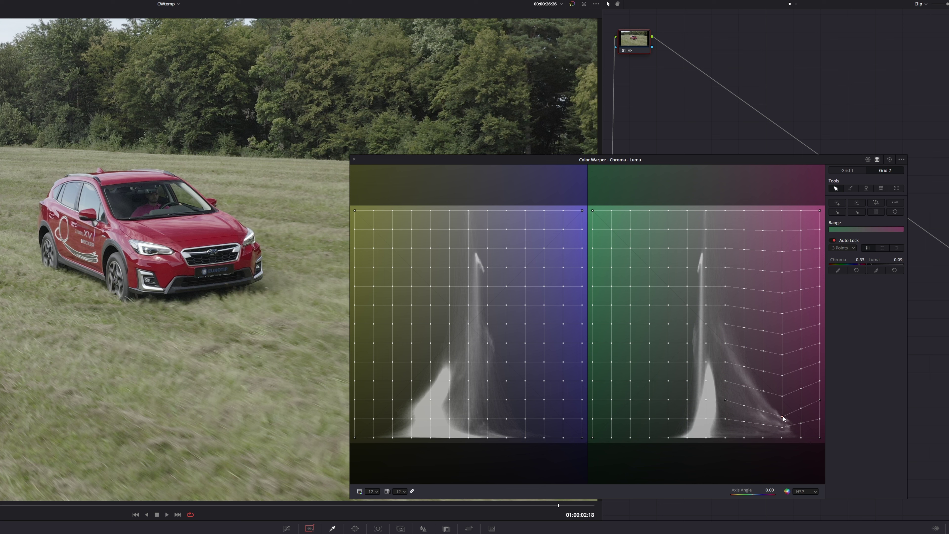
{"action": "left_click_drag", "start_coordinate": [784, 421], "coordinate": [782, 423]}
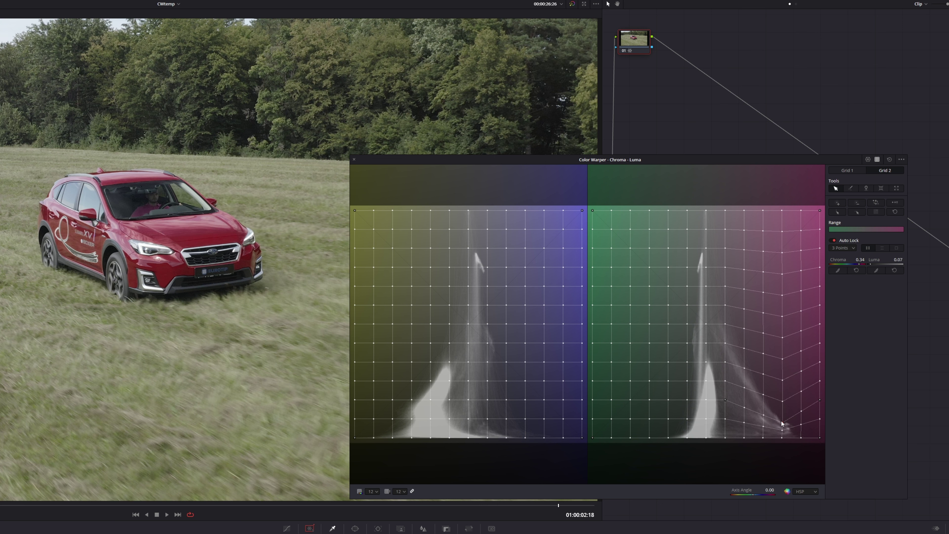
{"action": "mouse_move", "coordinate": [782, 421]}
{"action": "left_mouse_down"}
{"action": "mouse_move", "coordinate": [737, 422]}
{"action": "mouse_move", "coordinate": [800, 410]}
{"action": "left_mouse_up"}
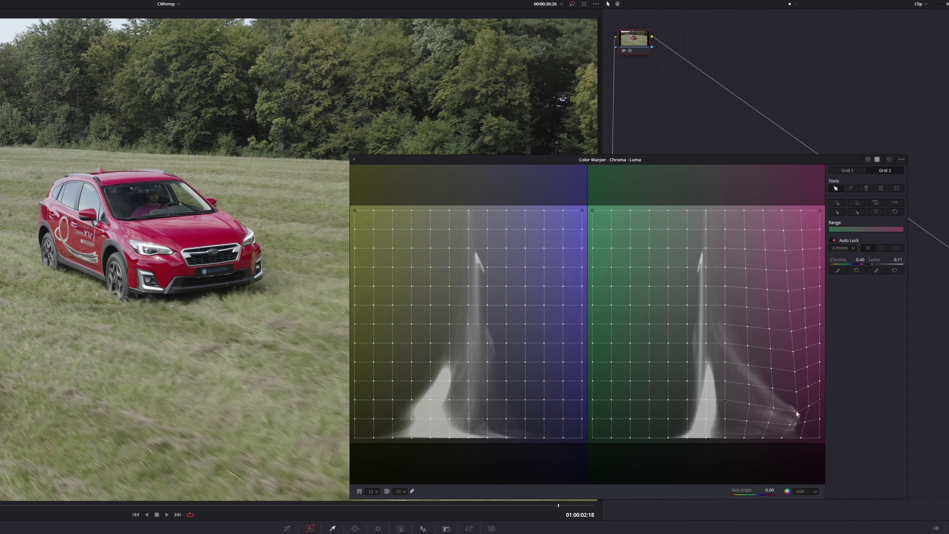
{"action": "left_click_drag", "start_coordinate": [800, 410], "coordinate": [779, 403]}
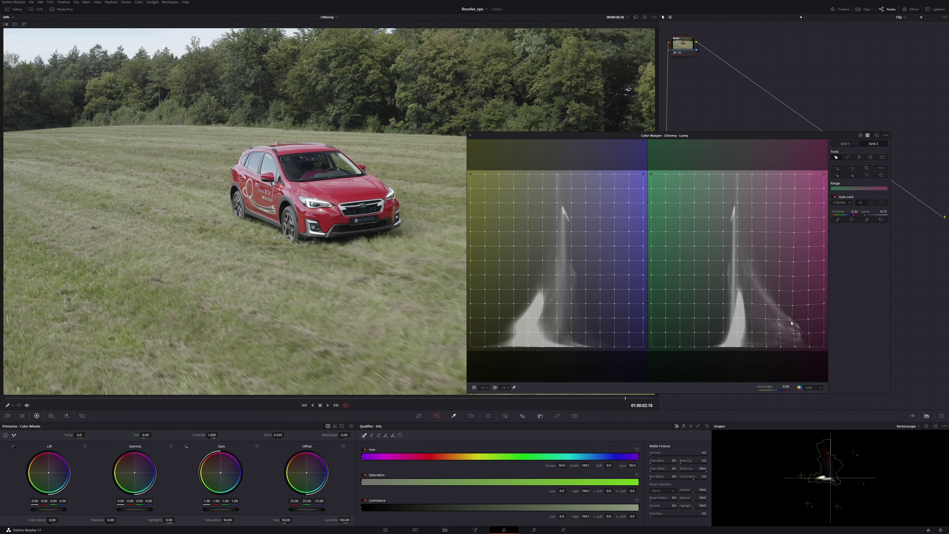
Pull the red point toward 0.08 chroma, then back to Chroma 0.32, Luma 0.16.
{"action": "left_click_drag", "start_coordinate": [792, 321], "coordinate": [758, 321]}
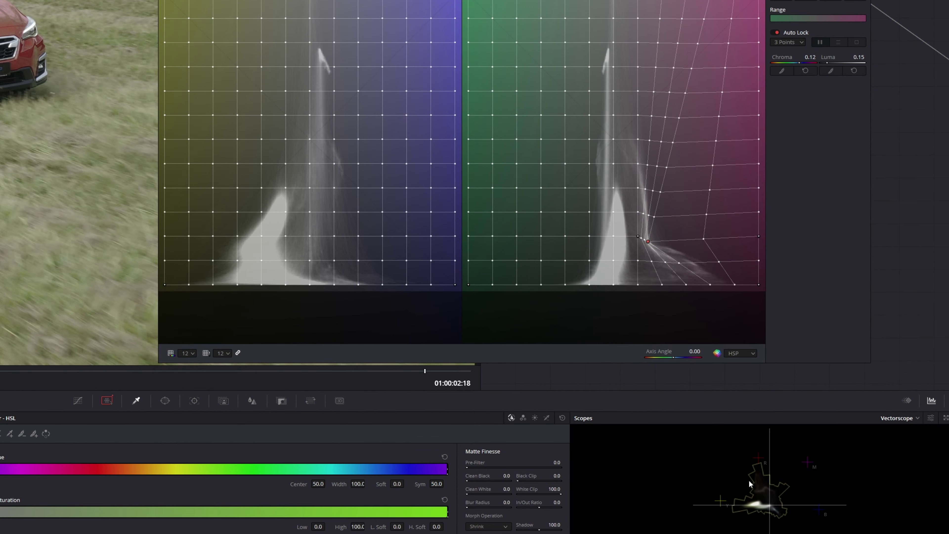
{"action": "left_click_drag", "start_coordinate": [648, 241], "coordinate": [728, 237]}
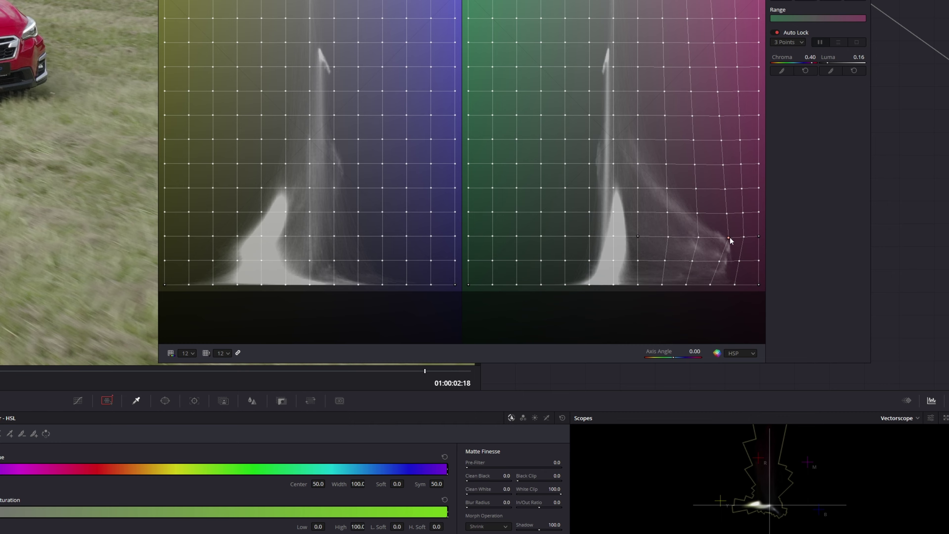
{"action": "left_click_drag", "start_coordinate": [728, 239], "coordinate": [707, 239]}
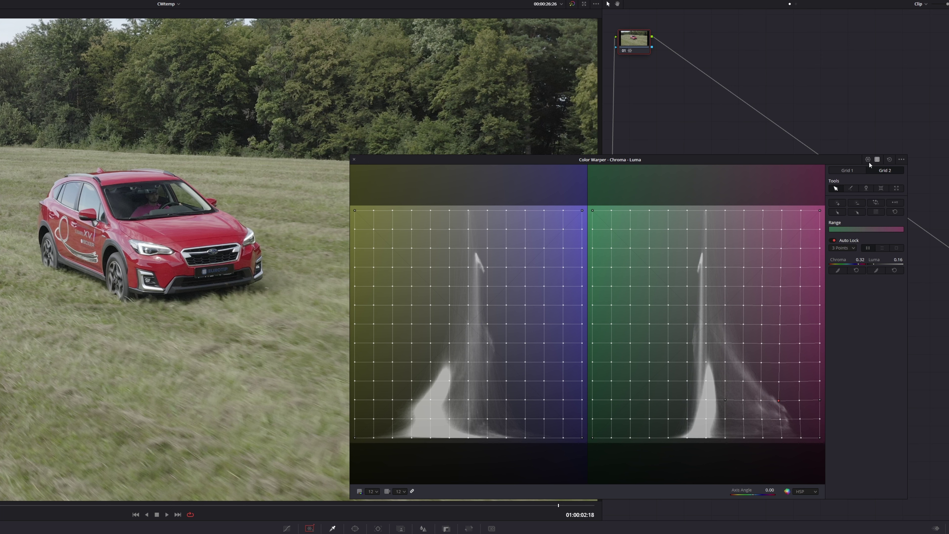
Return to the Chroma-Luma grid and pin a grid point so it stays fixed.
{"action": "left_click", "coordinate": [868, 160]}
{"action": "left_click", "coordinate": [878, 160]}
{"action": "left_click", "coordinate": [866, 189]}
{"action": "left_click", "coordinate": [650, 268]}
Select a grid column and arrow-nudge it toward magenta, settling at Chroma 0.19.
{"action": "left_click", "coordinate": [858, 212]}
{"action": "left_click", "coordinate": [669, 286]}
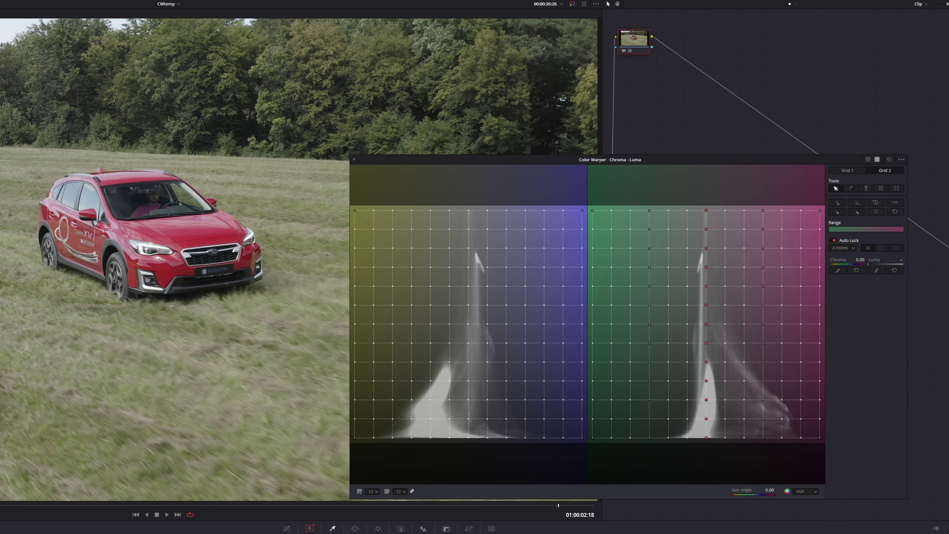
{"action": "key", "text": "Left"}
{"action": "key", "text": "Left"}
{"action": "key", "text": "Left"}
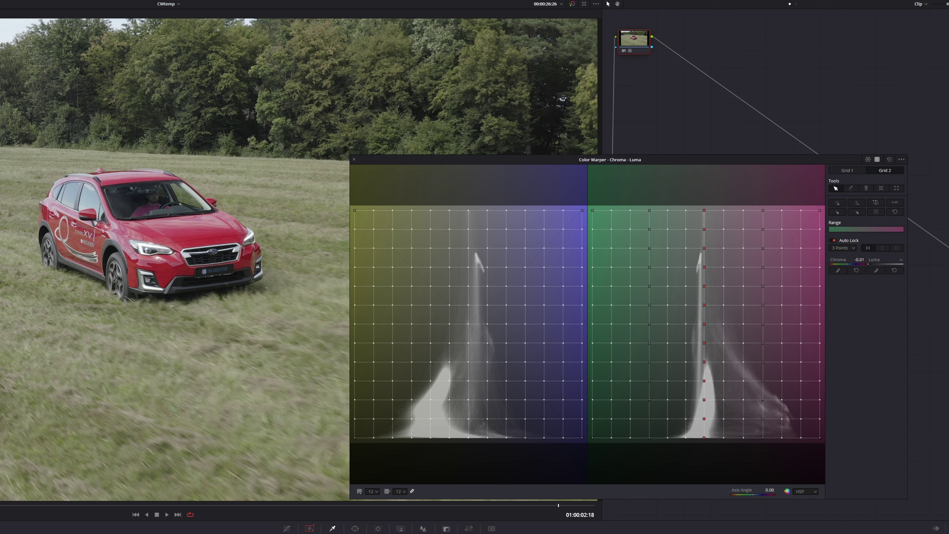
{"action": "key", "text": "Left"}
{"action": "key", "text": "Left"}
{"action": "key", "text": "Left"}
{"action": "key", "text": "Left"}
{"action": "key", "text": "Left"}
{"action": "key", "text": "Left"}
{"action": "key", "text": "Left"}
{"action": "key", "text": "Left"}
{"action": "key", "text": "Left"}
{"action": "key", "text": "Left"}
{"action": "key", "text": "Left"}
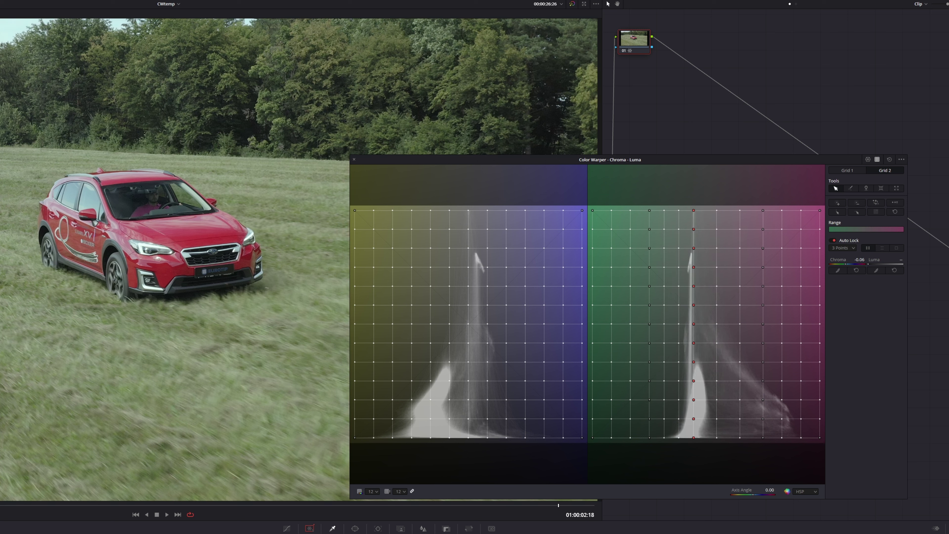
{"action": "key", "text": "Left"}
{"action": "key", "text": "Left"}
{"action": "key", "text": "Left"}
{"action": "key", "text": "Left"}
{"action": "key", "text": "Left"}
{"action": "key", "text": "Left"}
{"action": "key", "text": "Left"}
{"action": "key", "text": "Left"}
{"action": "key", "text": "Left"}
{"action": "key", "text": "Left"}
{"action": "key", "text": "Left"}
{"action": "key", "text": "Left"}
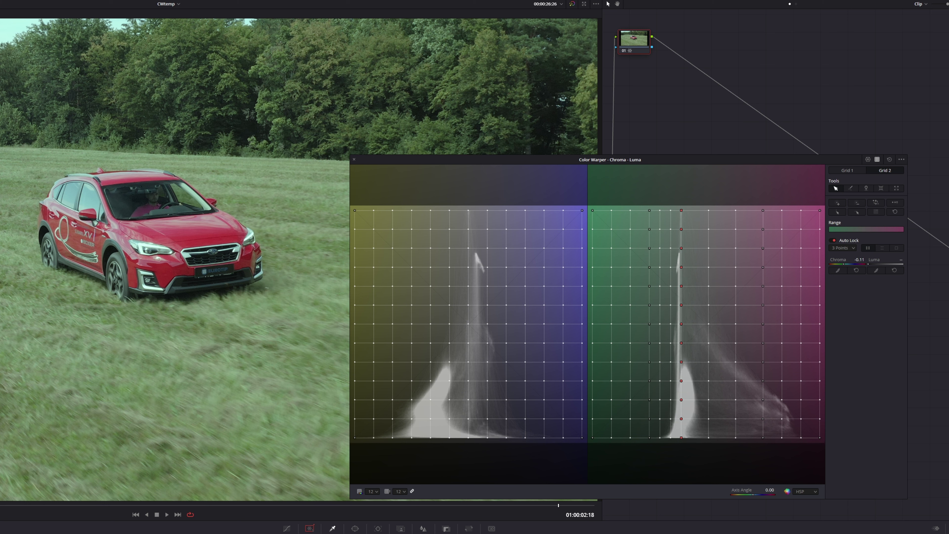
{"action": "key", "text": "Right"}
{"action": "key", "text": "Right"}
{"action": "key", "text": "Right"}
{"action": "key", "text": "Right"}
{"action": "key", "text": "Right"}
{"action": "key", "text": "Right"}
{"action": "key", "text": "Right"}
{"action": "key", "text": "Right"}
{"action": "key", "text": "Right"}
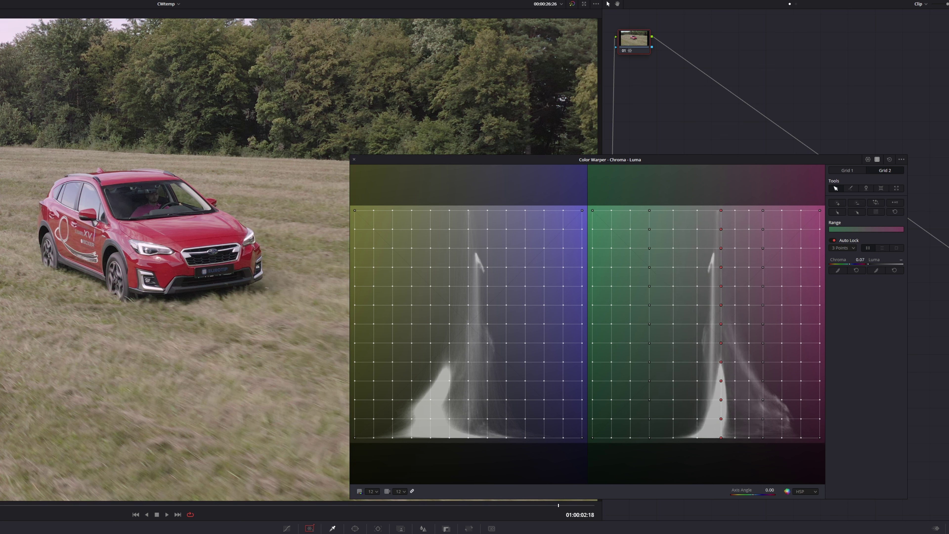
{"action": "key", "text": "Right"}
{"action": "key", "text": "Right"}
{"action": "key", "text": "Right"}
{"action": "key", "text": "Right"}
{"action": "key", "text": "Right"}
{"action": "key", "text": "Right"}
{"action": "key", "text": "Right"}
{"action": "key", "text": "Right"}
{"action": "key", "text": "Right"}
{"action": "key", "text": "Left"}
{"action": "key", "text": "Left"}
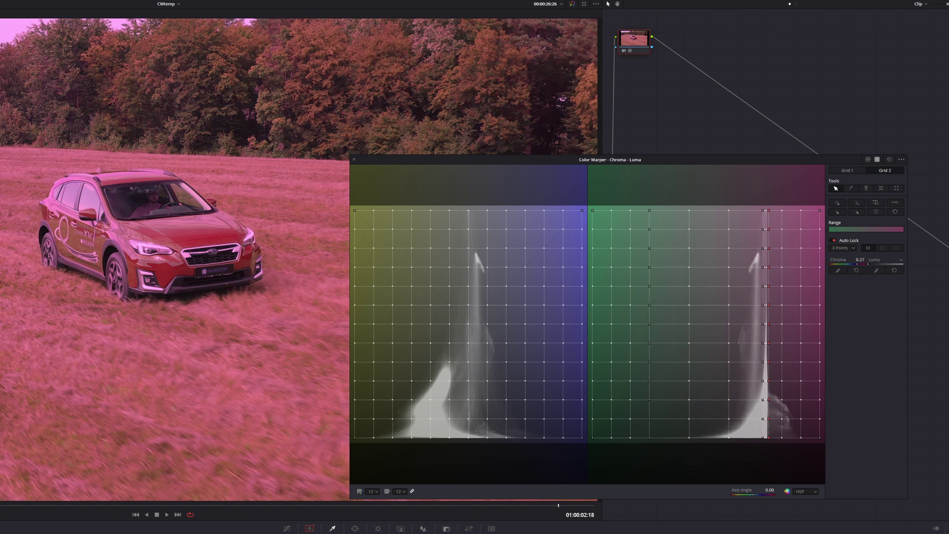
{"action": "key", "text": "Left"}
{"action": "key", "text": "Left"}
{"action": "key", "text": "Left"}
{"action": "key", "text": "Left"}
{"action": "key", "text": "Left"}
{"action": "key", "text": "Left"}
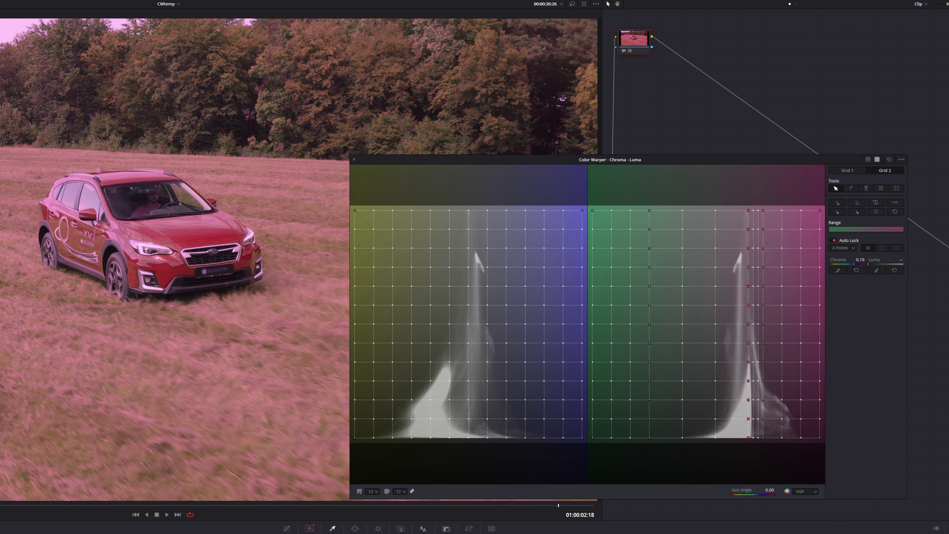
{"action": "key", "text": "Left"}
{"action": "key", "text": "Left"}
{"action": "key", "text": "Left"}
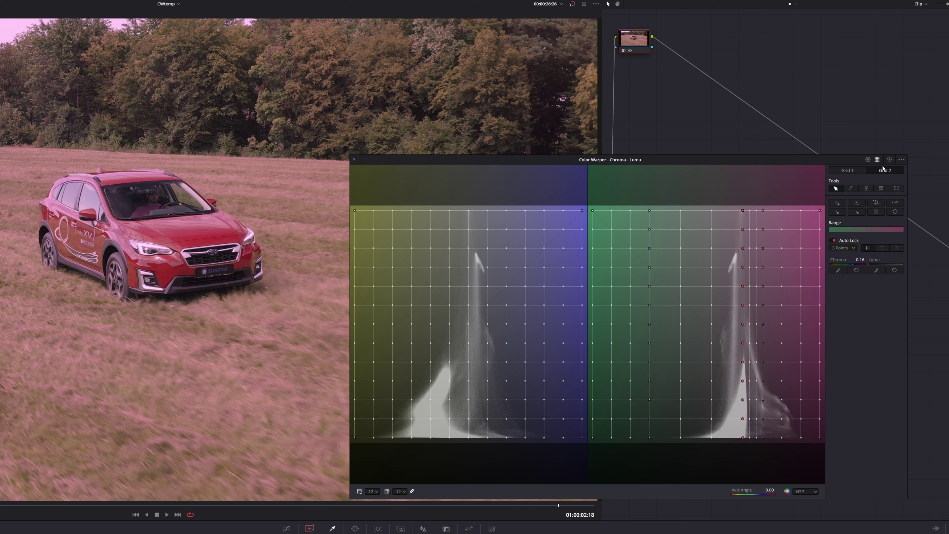
Reset Grid 2 to remove the pink tint, then show the Hue-Saturation grid.
{"action": "left_click", "coordinate": [889, 160]}
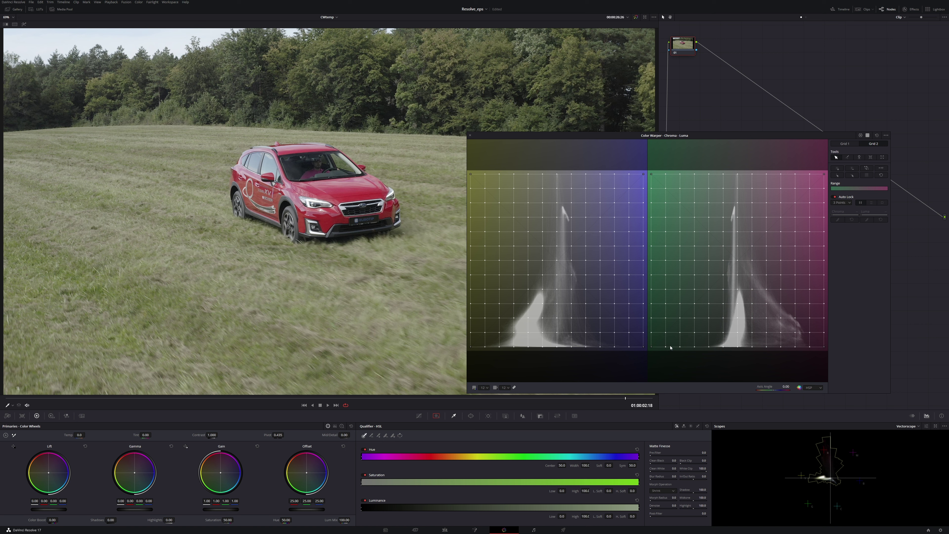
{"action": "left_click", "coordinate": [861, 135]}
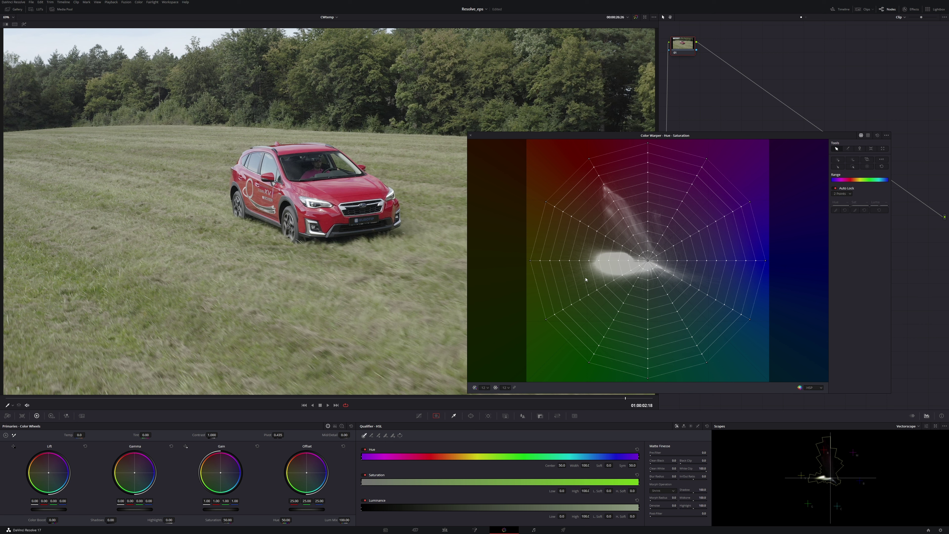
Enable Show Skin Line, sample the car's red, and drag its point to Sat 1.18.
{"action": "left_click", "coordinate": [887, 136]}
{"action": "left_click", "coordinate": [920, 170]}
{"action": "left_click", "coordinate": [345, 189]}
{"action": "left_click_drag", "start_coordinate": [345, 188], "coordinate": [348, 201]}
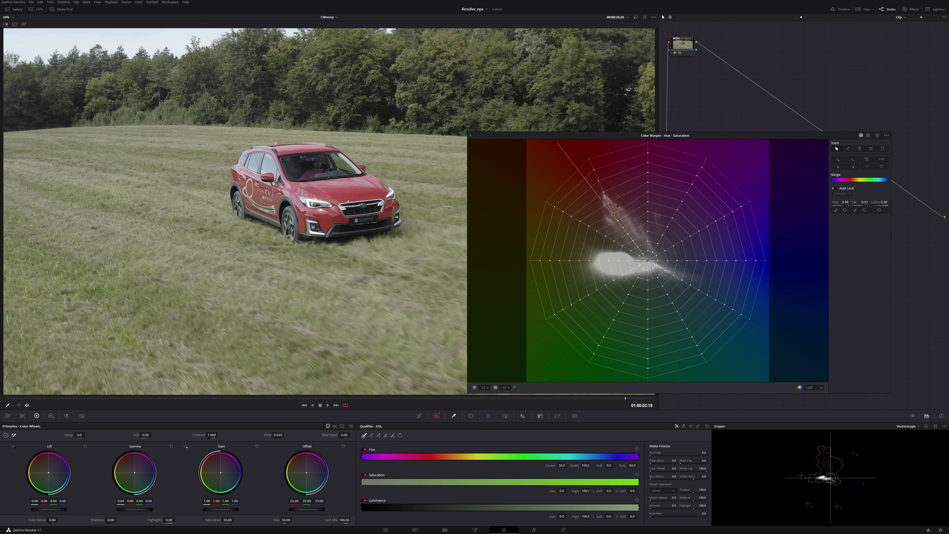
{"action": "left_click_drag", "start_coordinate": [593, 163], "coordinate": [577, 166]}
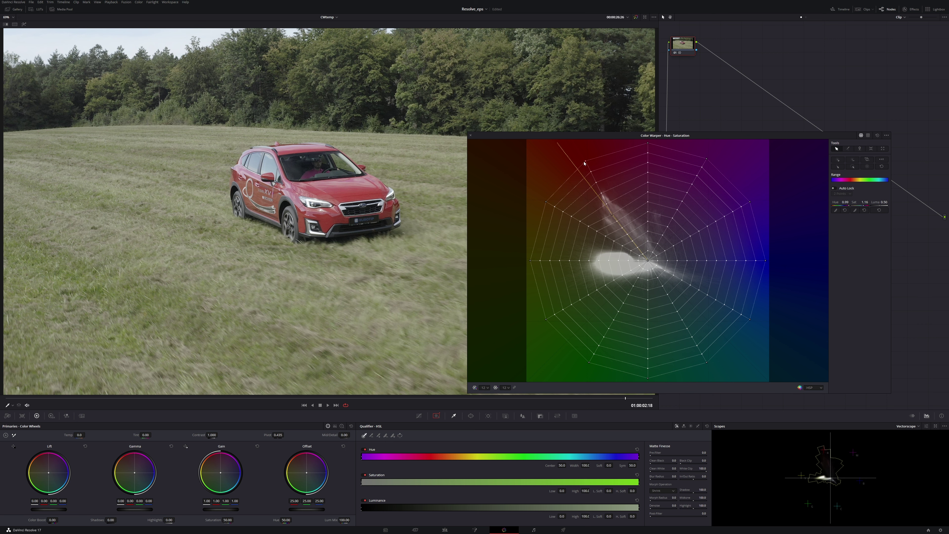